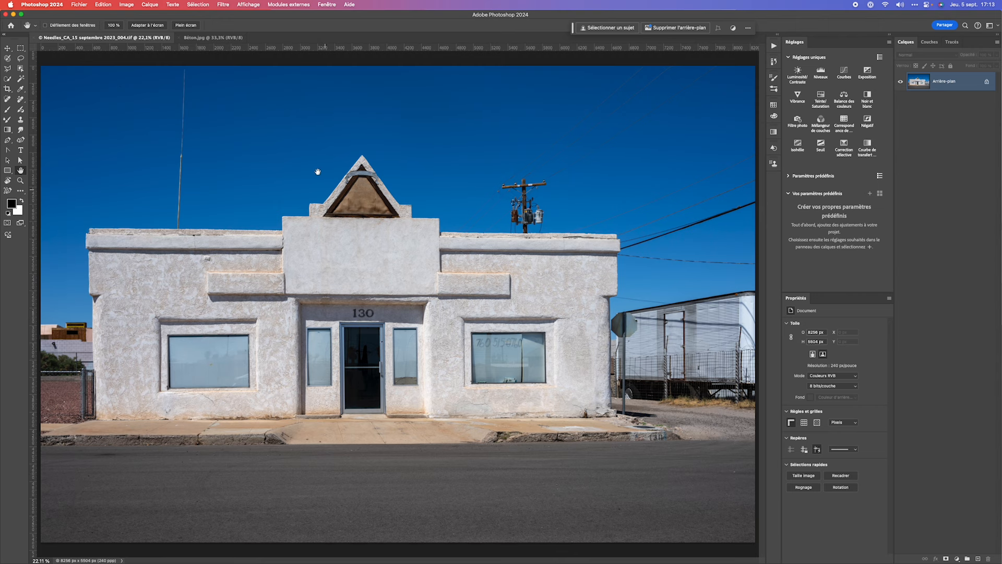
Compare the Needles building photo with the Béton.jpg concrete texture, ending on the building photo.
click(225, 39)
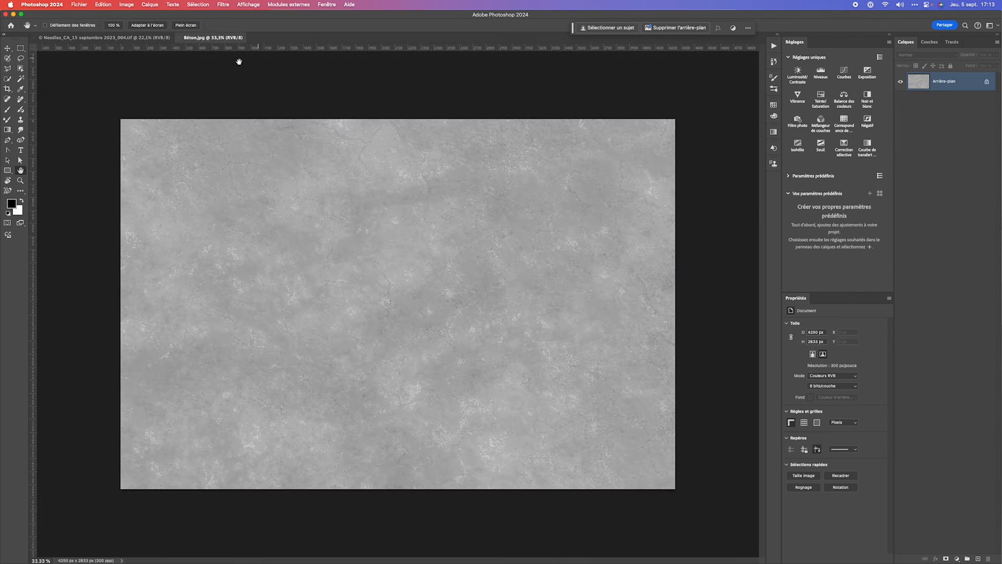
click(141, 39)
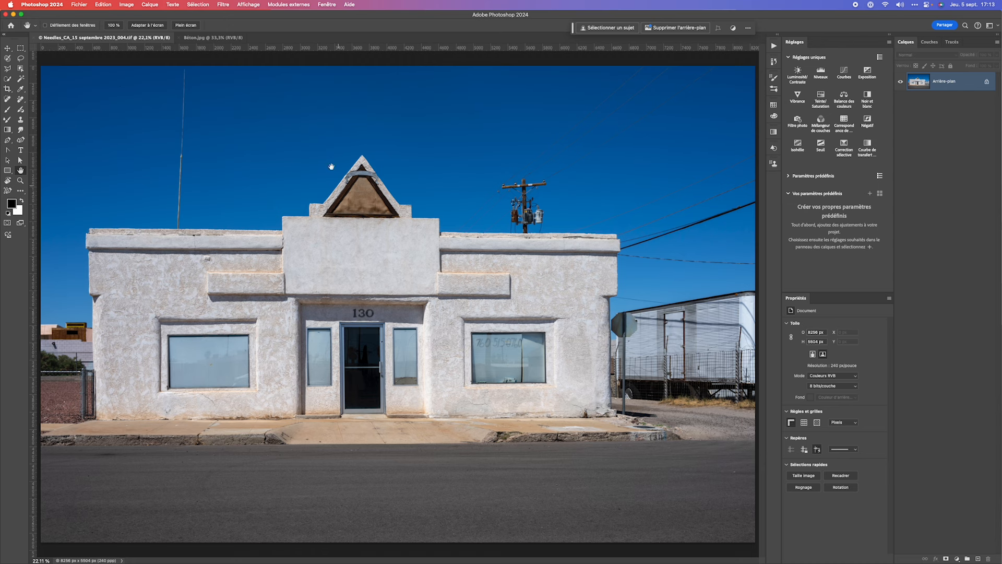
click(228, 41)
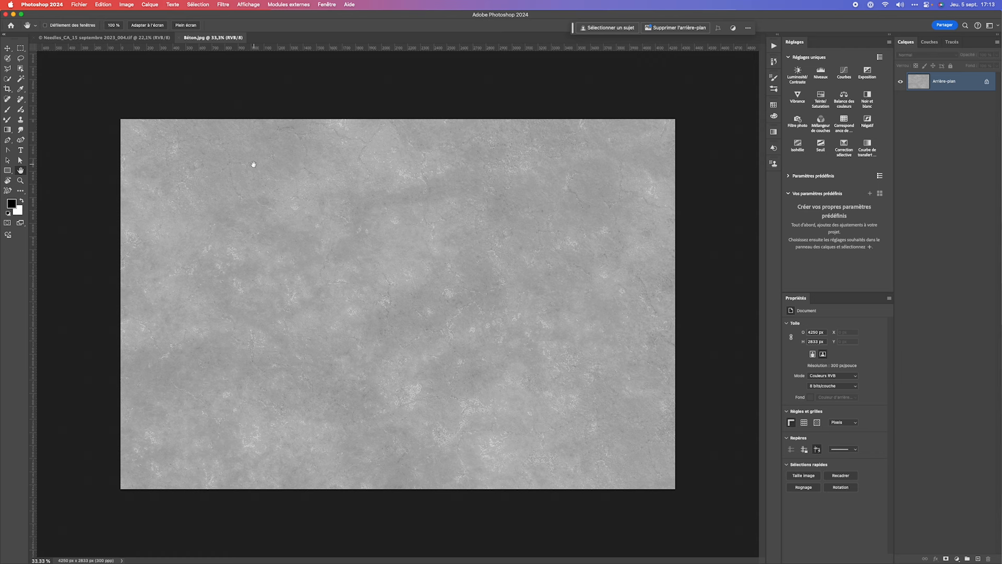
click(140, 39)
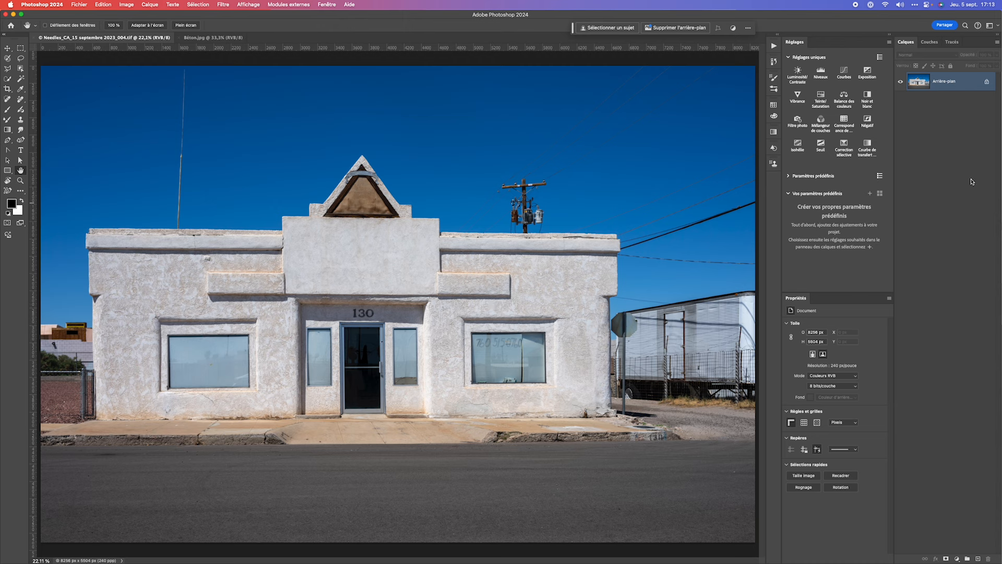
Prepare a Generate Image request on a new, fully selected layer with the prompt "tarmac texture" and content type Photo.
click(979, 559)
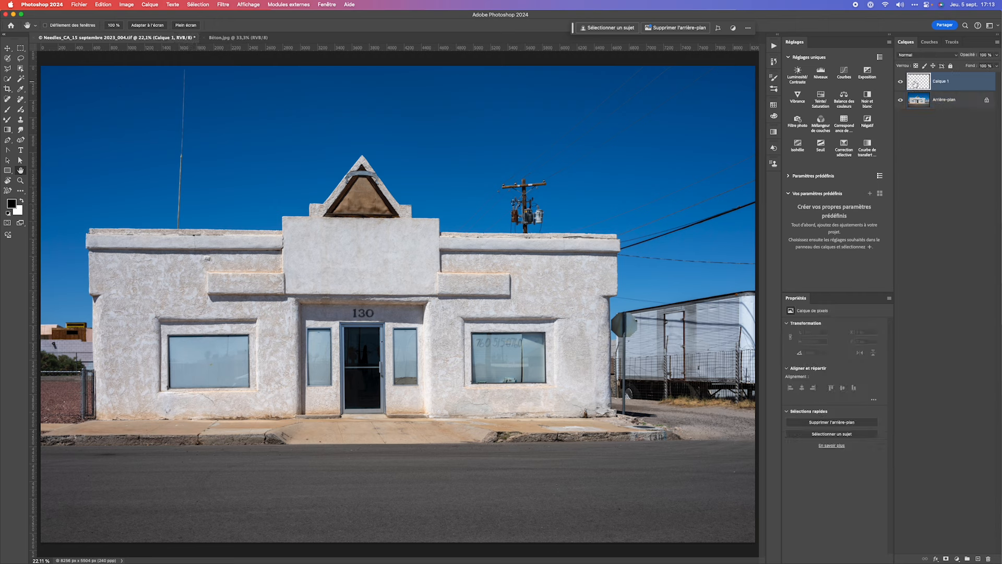
key(super+a)
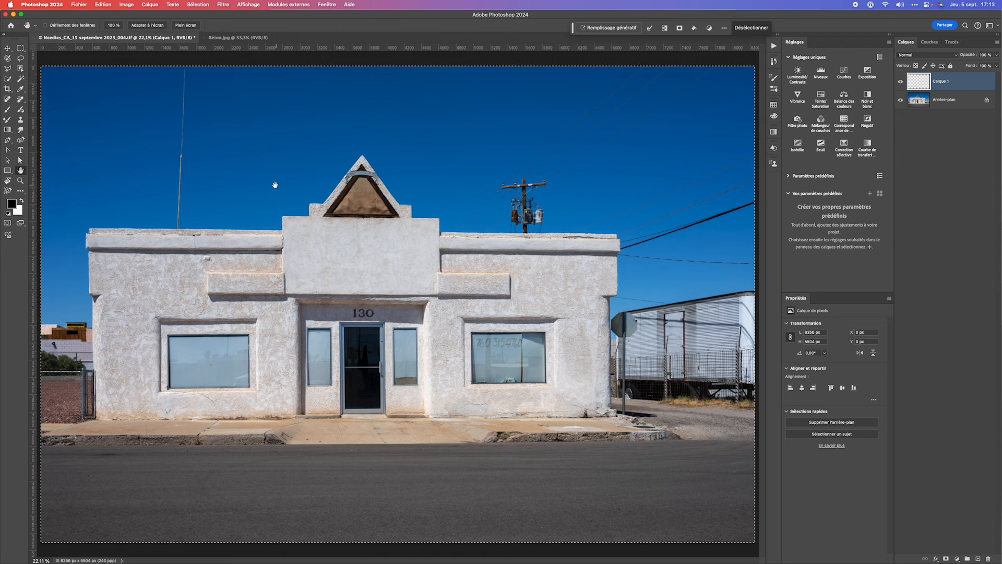
click(9, 236)
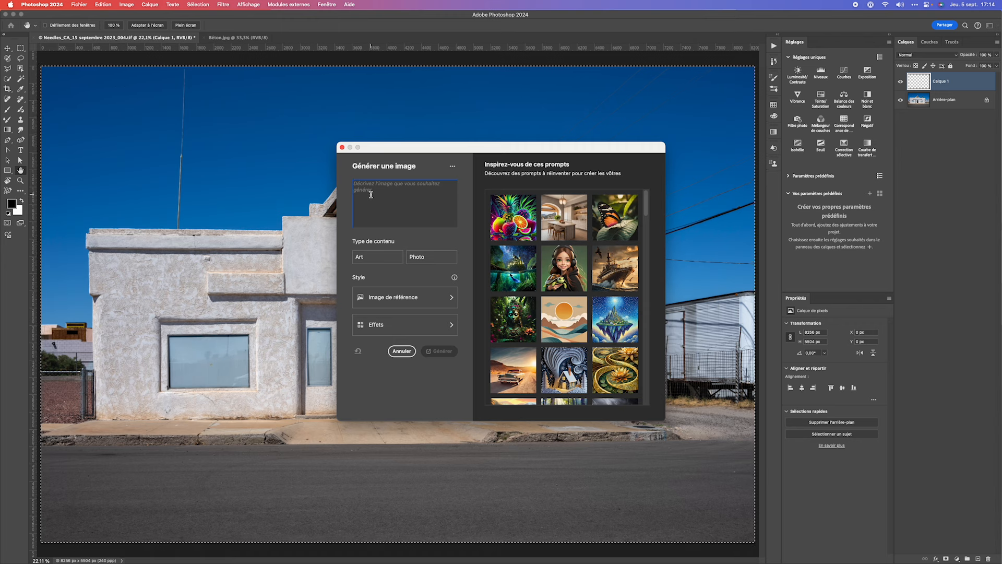
text(tarmac)
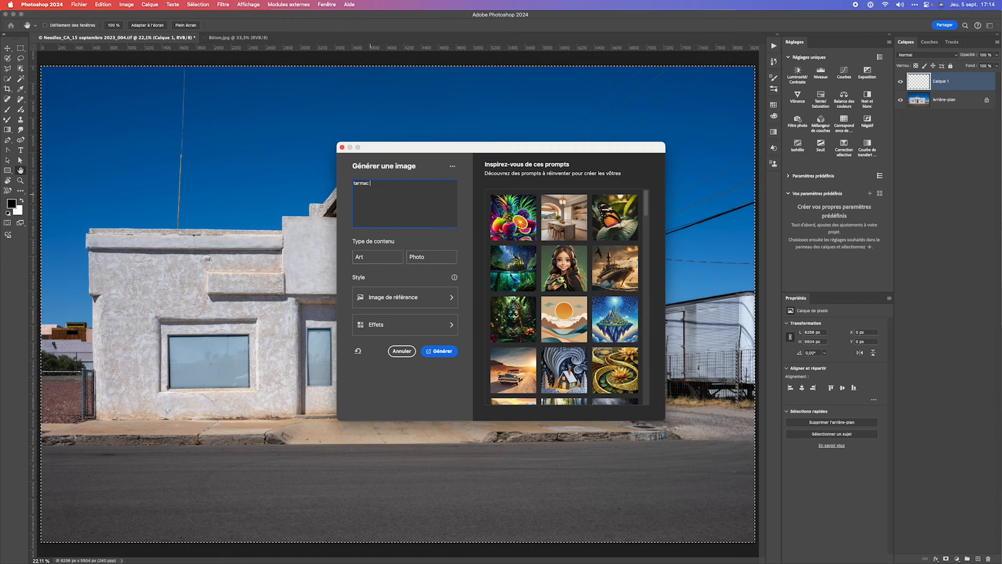
text( texture)
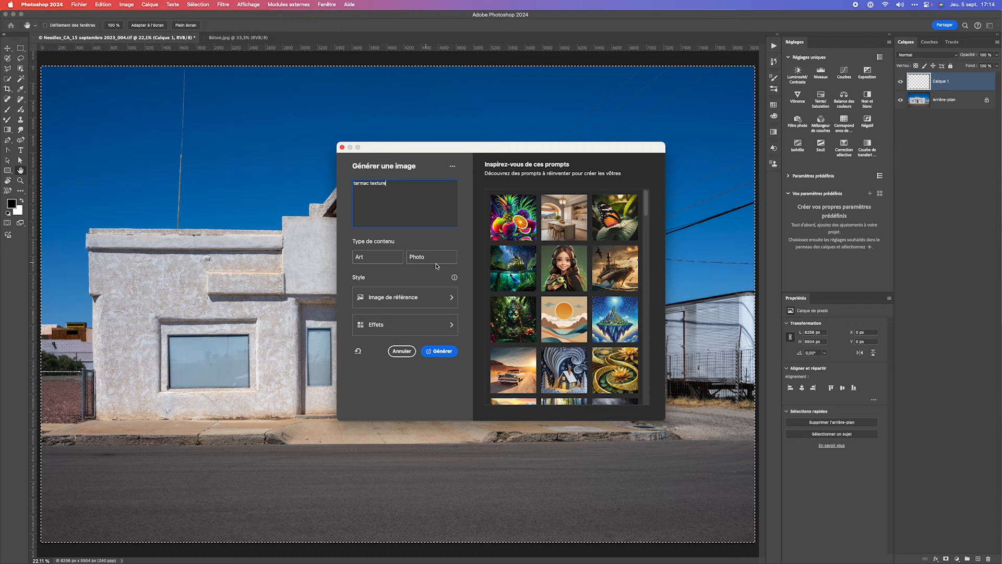
click(437, 259)
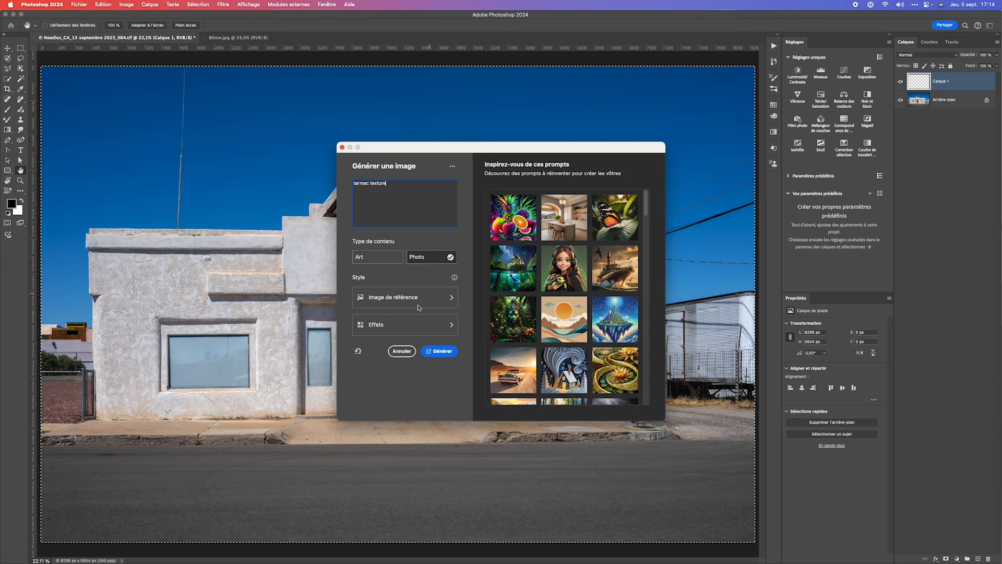
Add the Hyperréalisme style effect to the tarmac texture request.
click(381, 327)
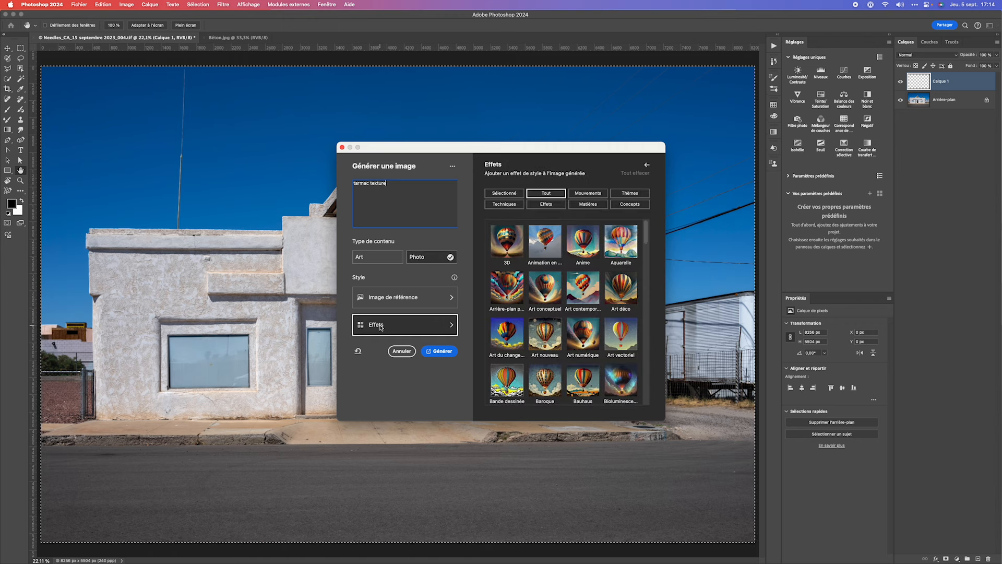
scroll(585, 306, down, 2)
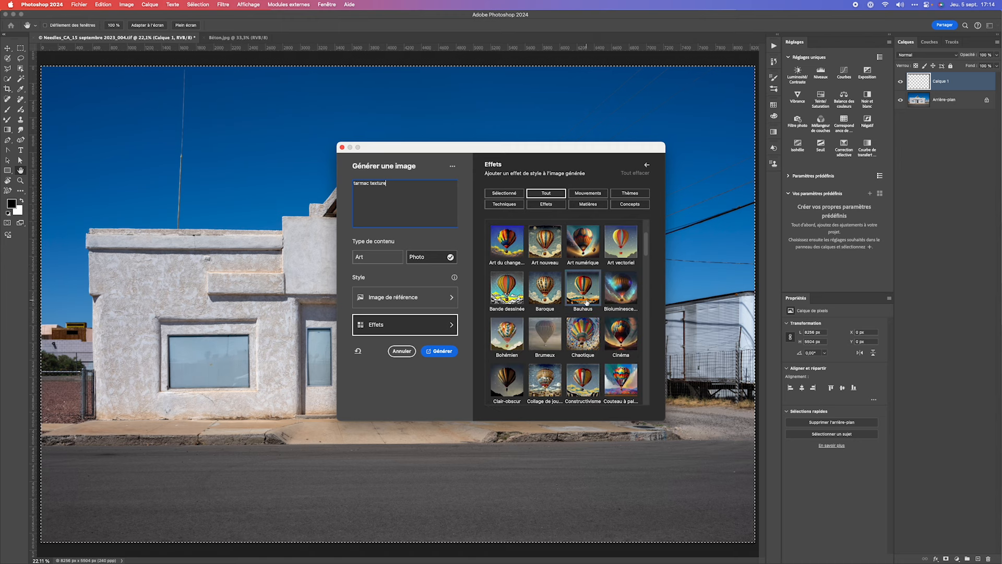
scroll(586, 311, down, 3)
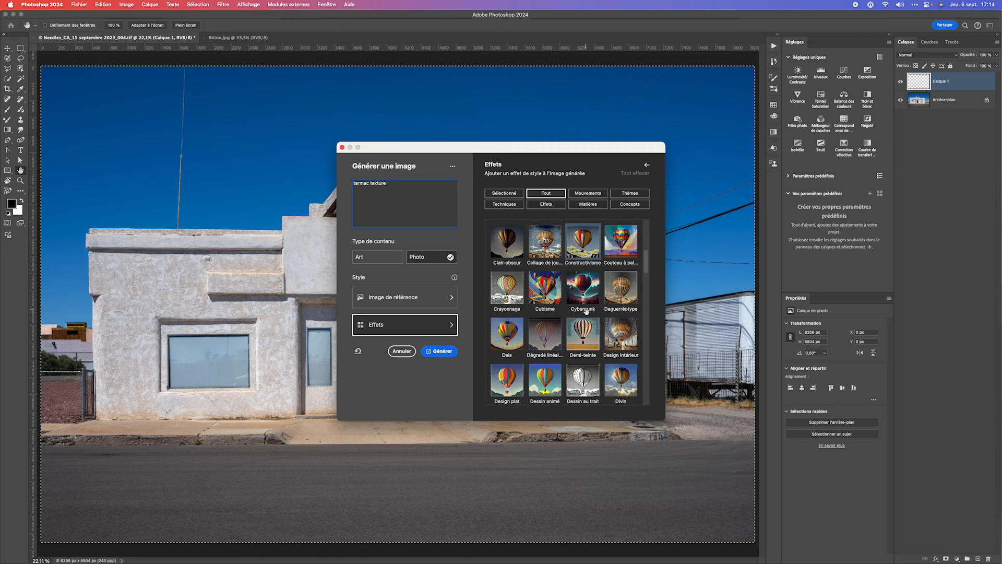
scroll(586, 311, down, 4)
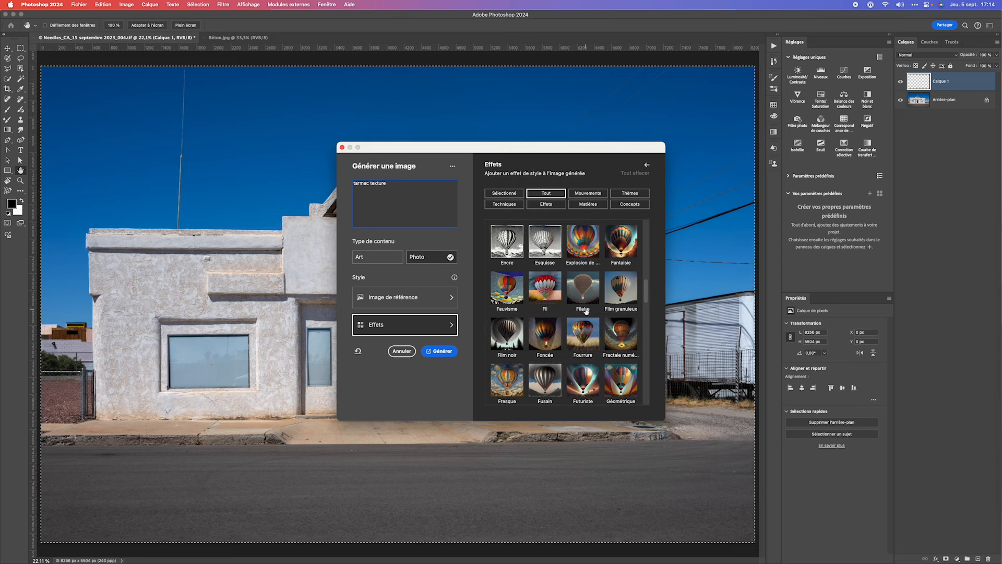
scroll(586, 311, down, 2)
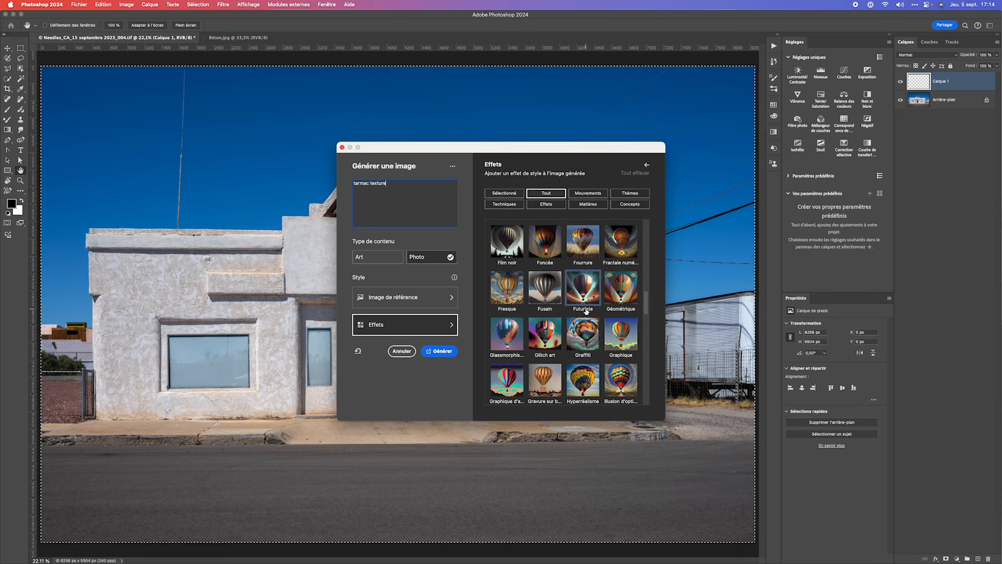
scroll(588, 311, down, 4)
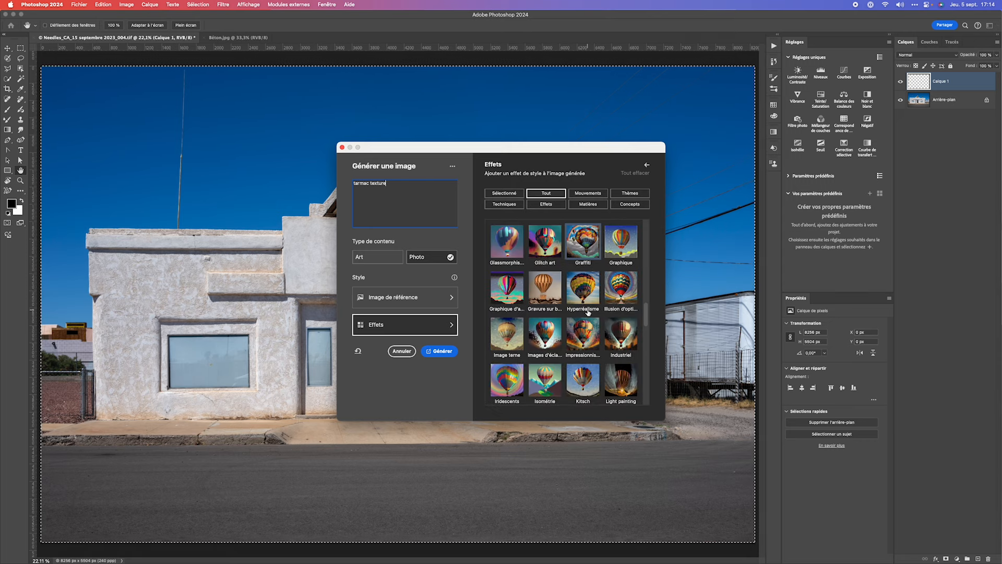
scroll(589, 312, up, 2)
click(583, 303)
Add the Photographie effect listed just after Photo ancienne and generate the tarmac texture image.
scroll(583, 313, down, 3)
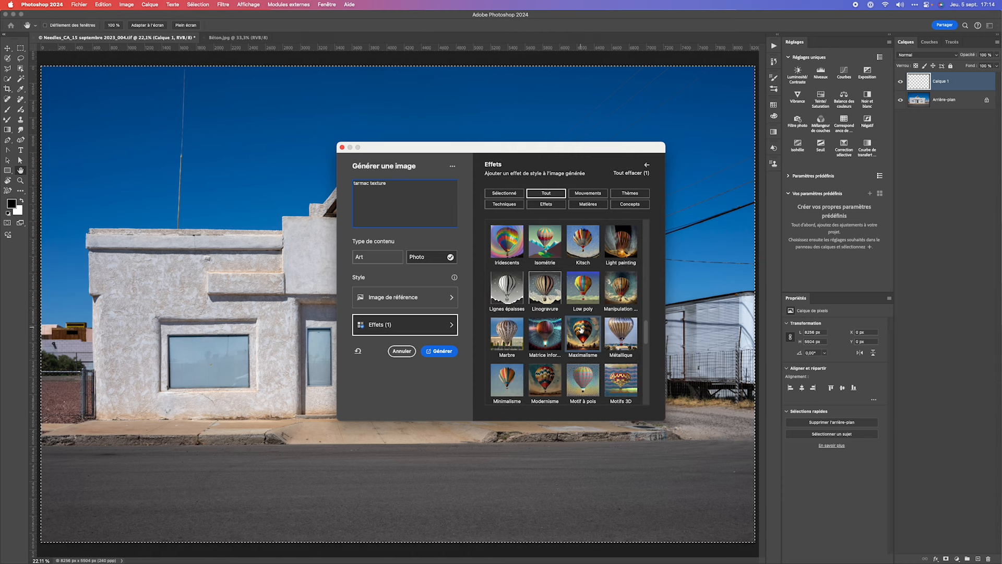
scroll(582, 329, down, 4)
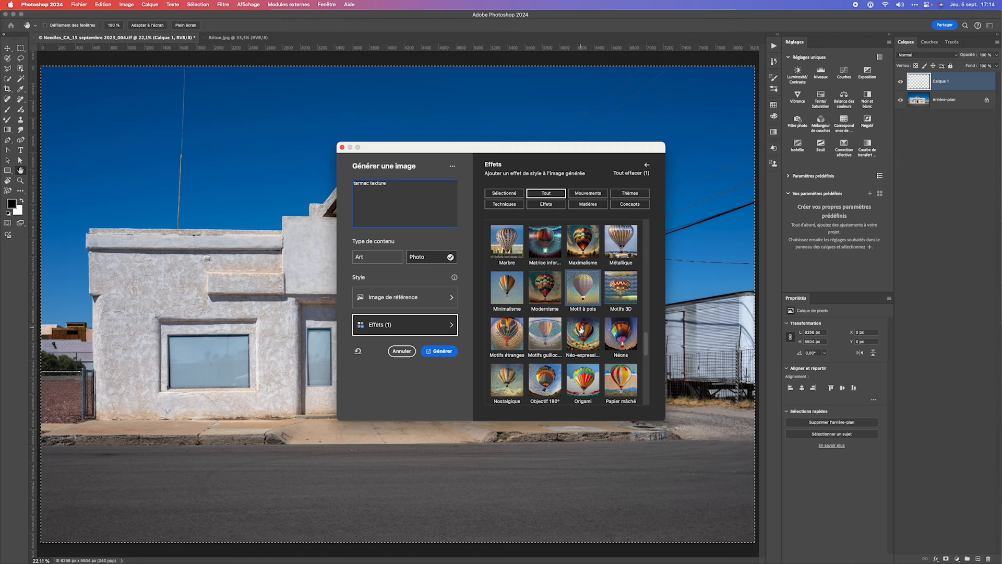
scroll(581, 330, down, 2)
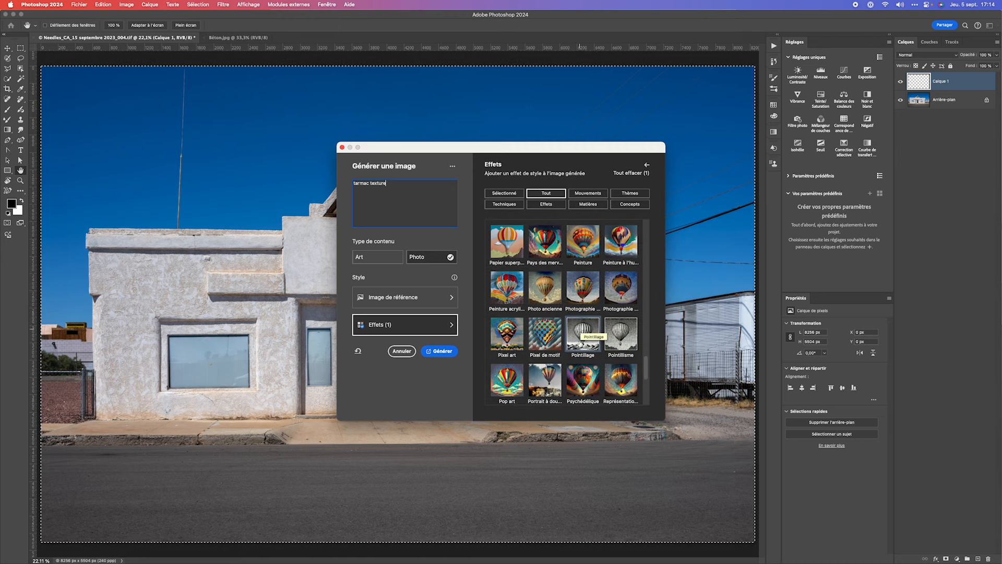
click(592, 290)
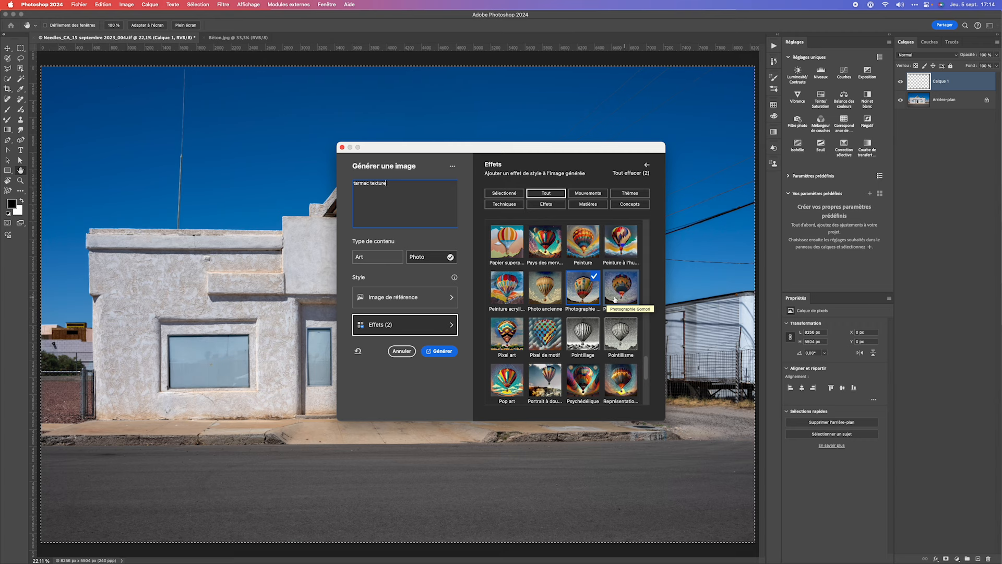
scroll(600, 324, down, 2)
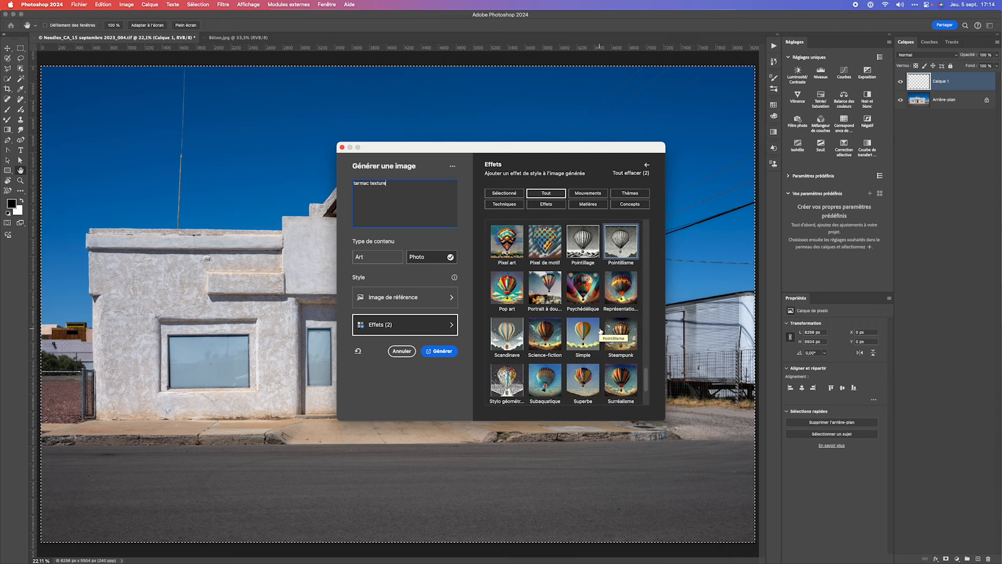
click(433, 352)
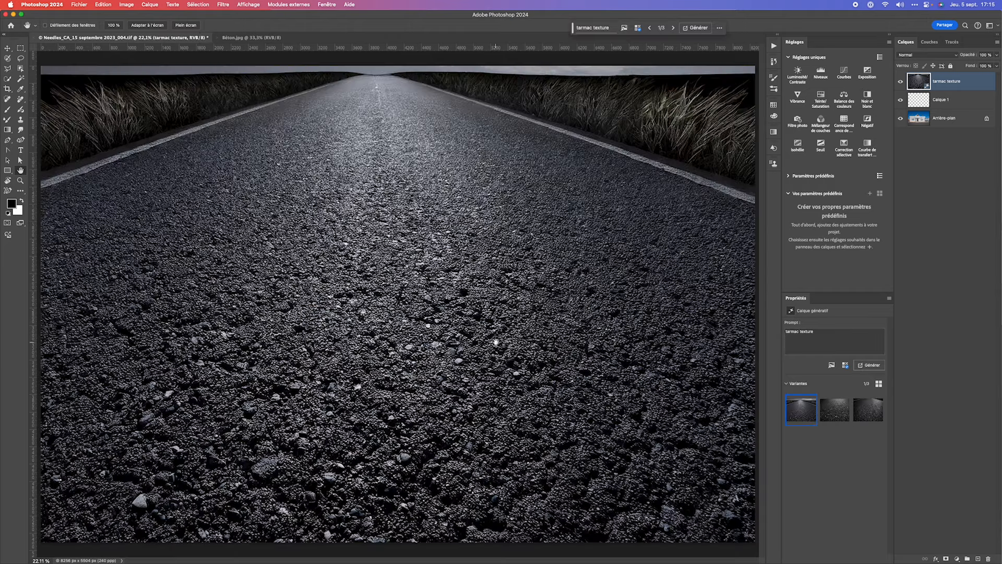
Compare the generated tarmac variants and return to the first one.
click(832, 411)
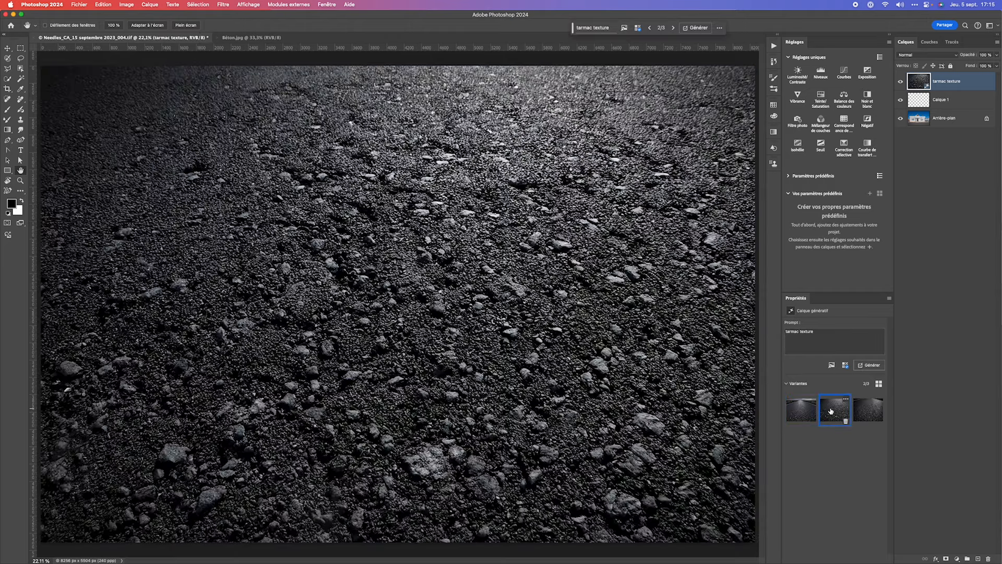
click(872, 416)
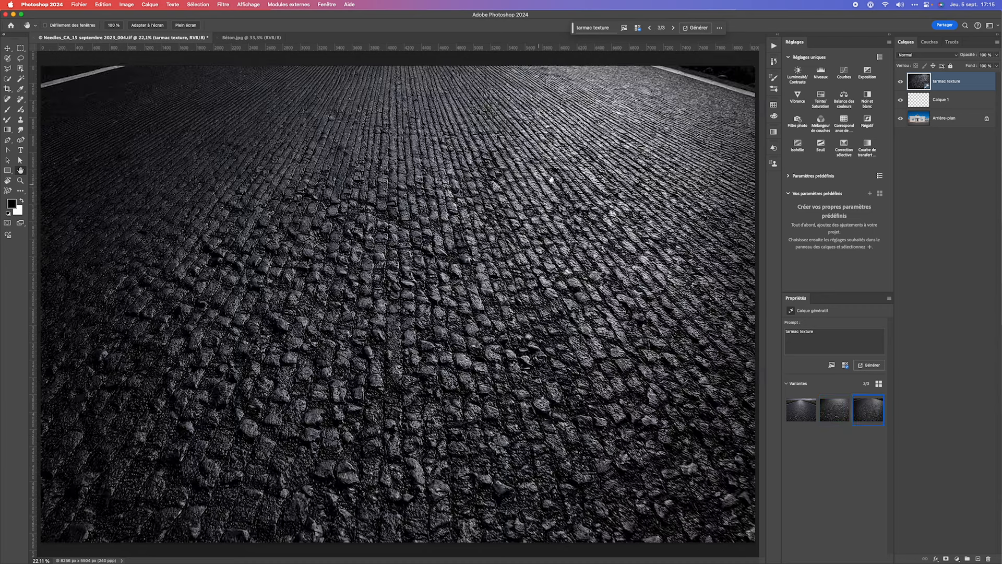
click(796, 413)
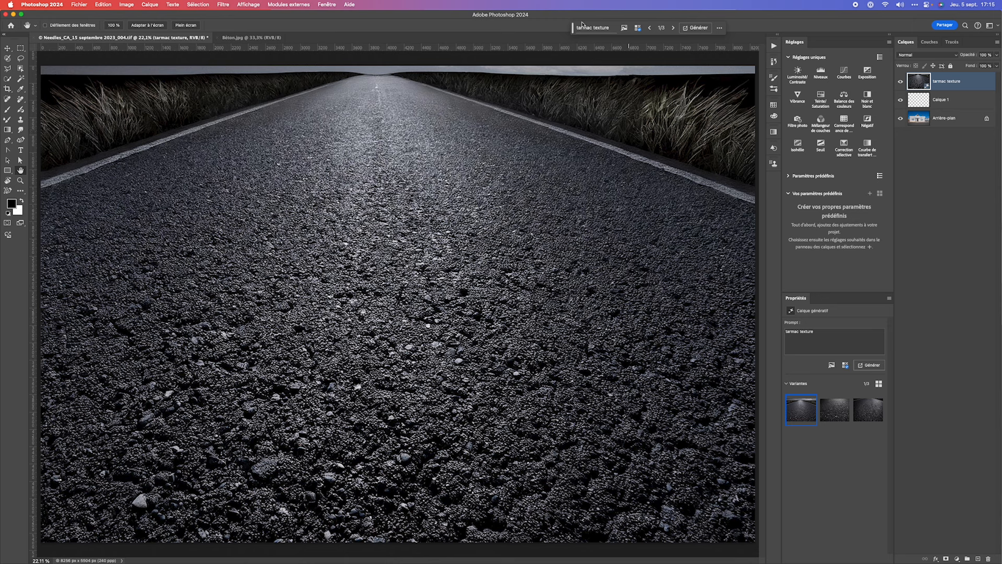
Move the contextual task bar down onto the canvas, over the grass beside the road, and check its entry among the available windows.
drag(573, 32, 506, 103)
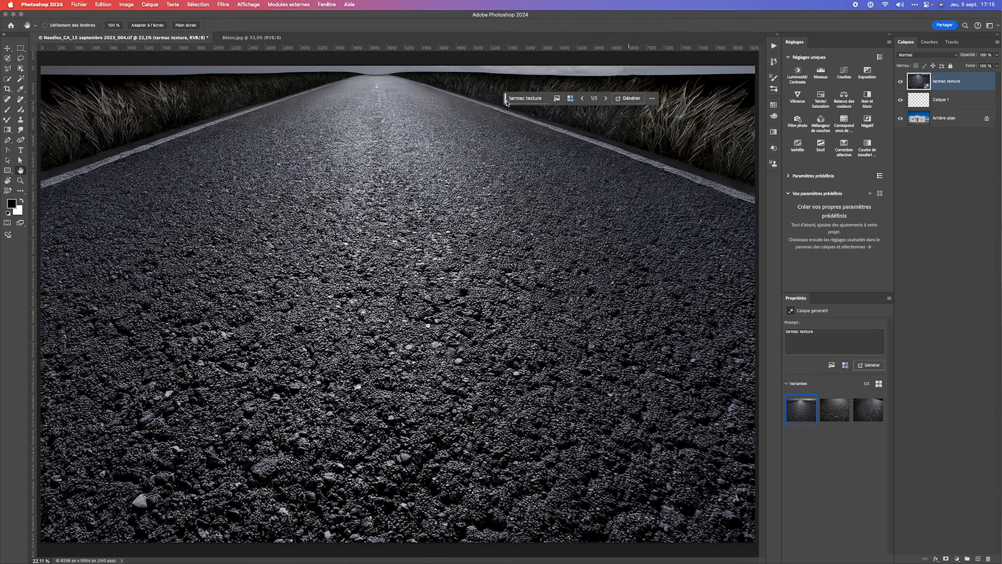
click(328, 4)
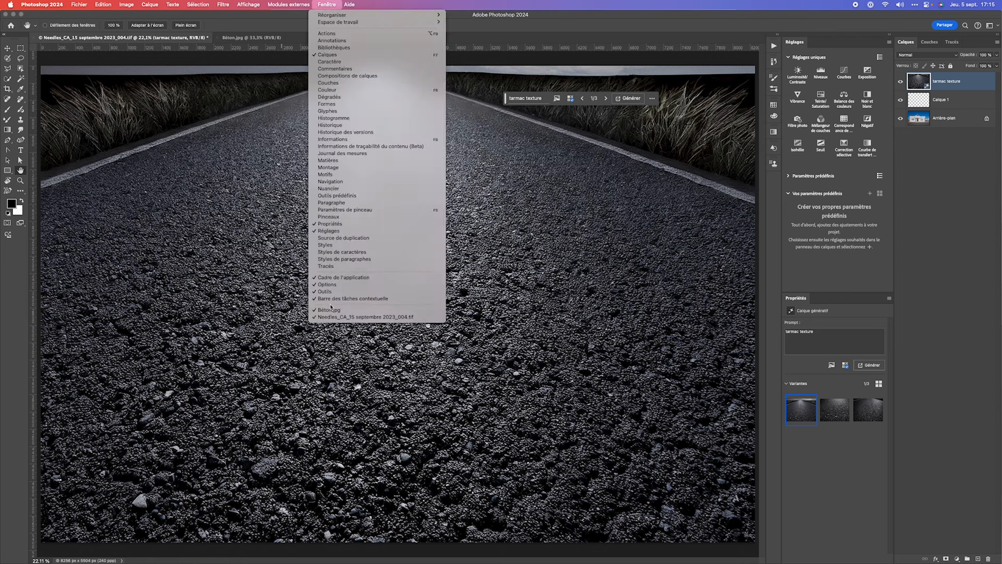
click(584, 30)
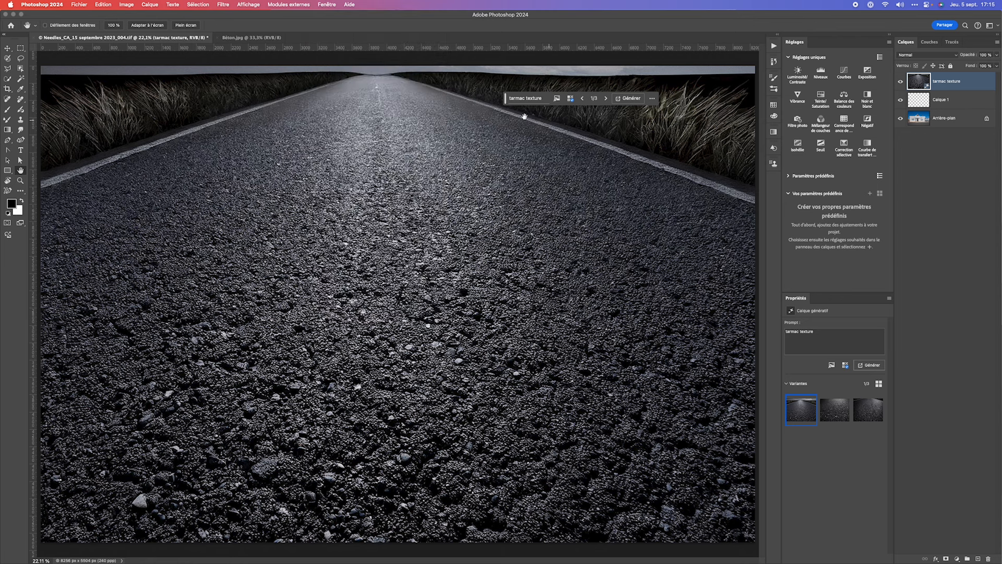
Set Béton.jpg from the Bureau folder as the reference image for the tarmac texture layer.
click(558, 99)
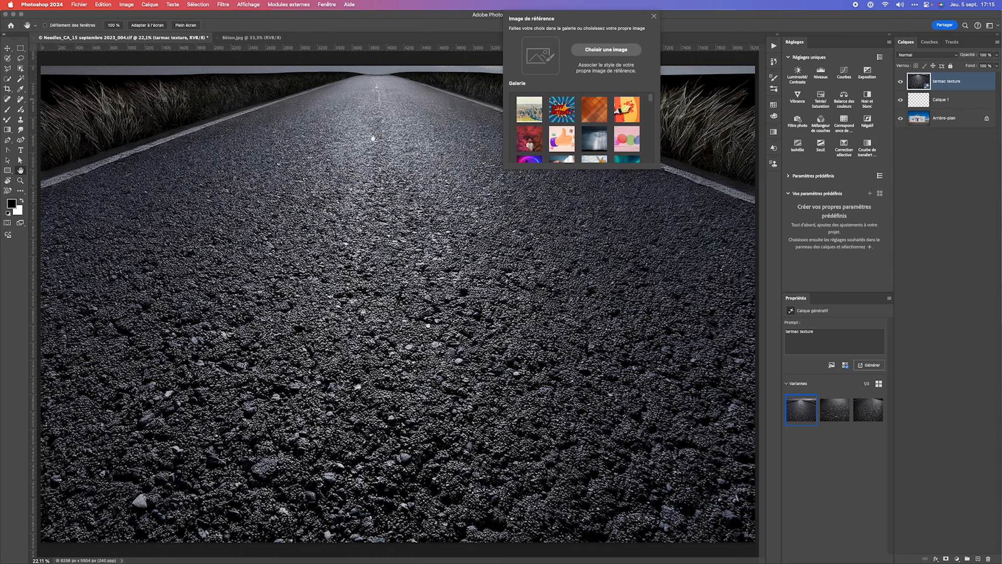
click(597, 50)
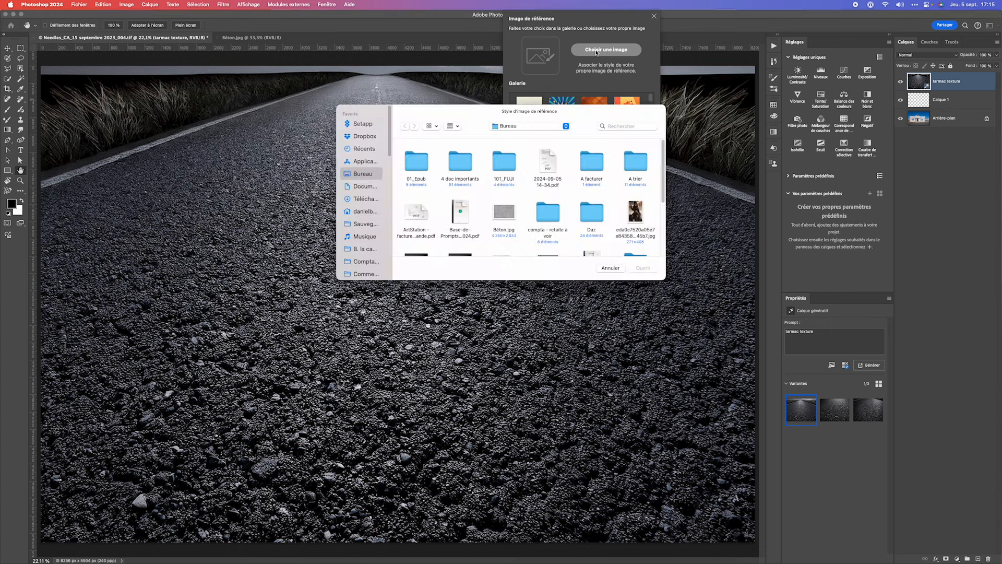
click(515, 215)
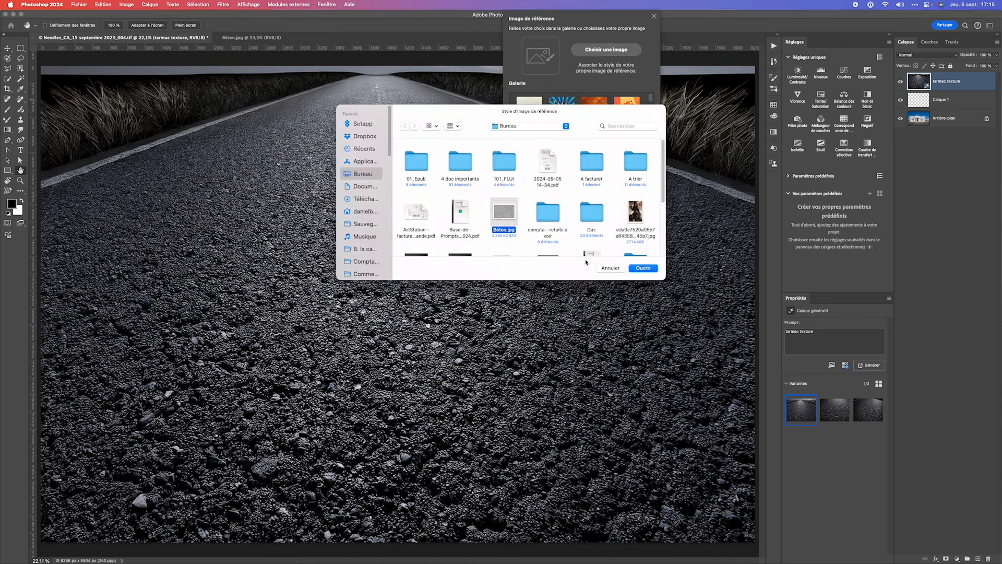
click(642, 269)
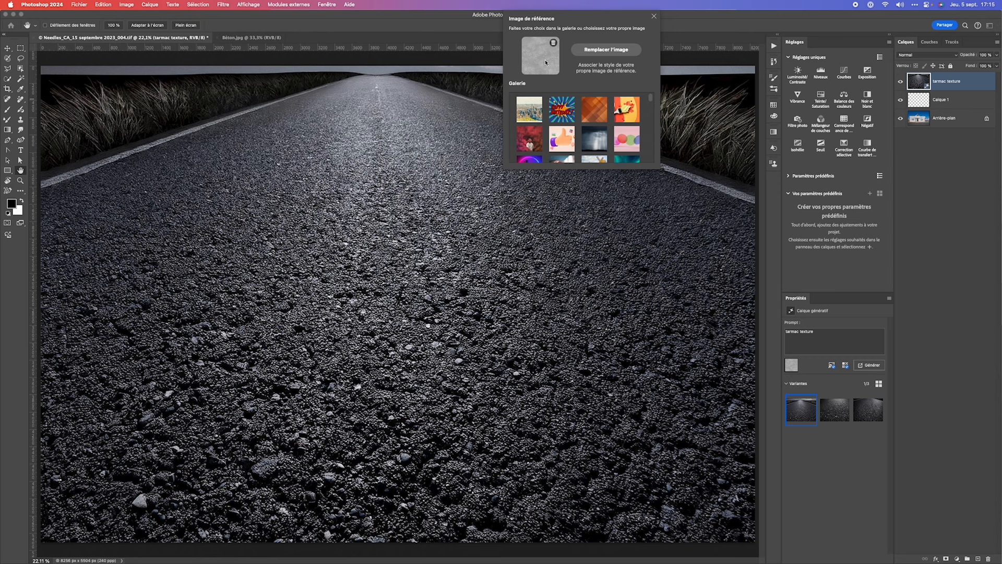
click(655, 17)
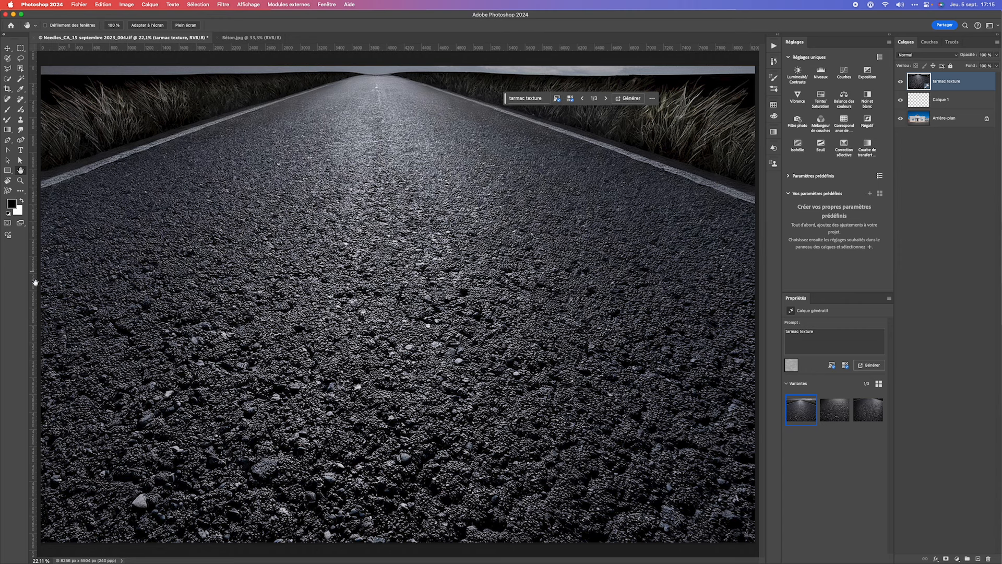
Review the reference image options and gallery in a new image generation dialog, and close it without generating.
click(8, 237)
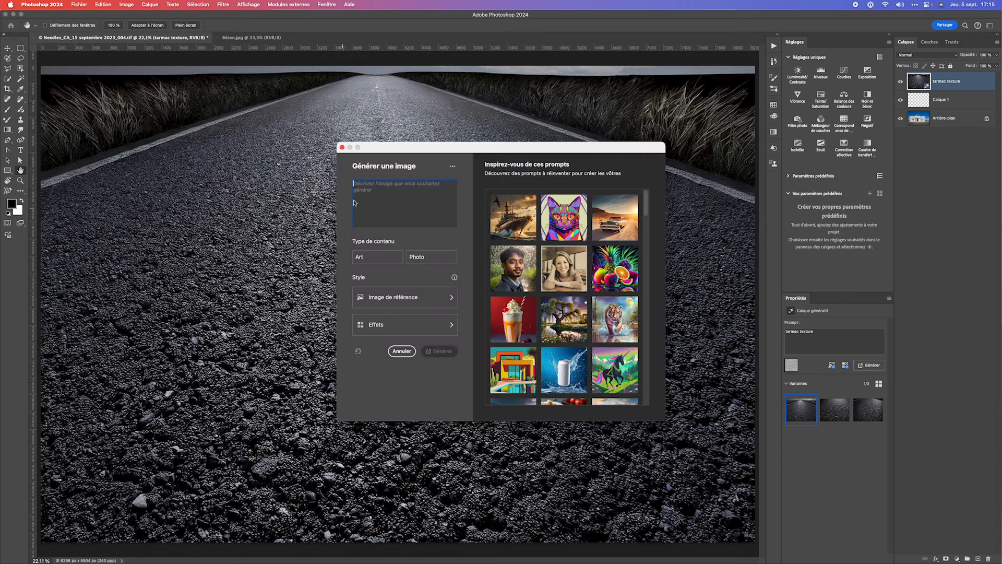
click(396, 301)
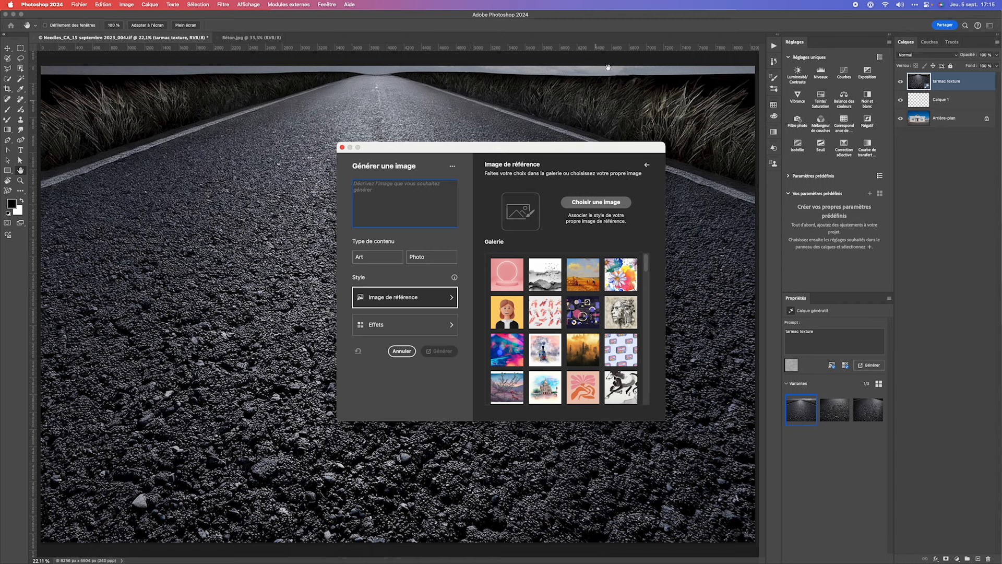
click(342, 148)
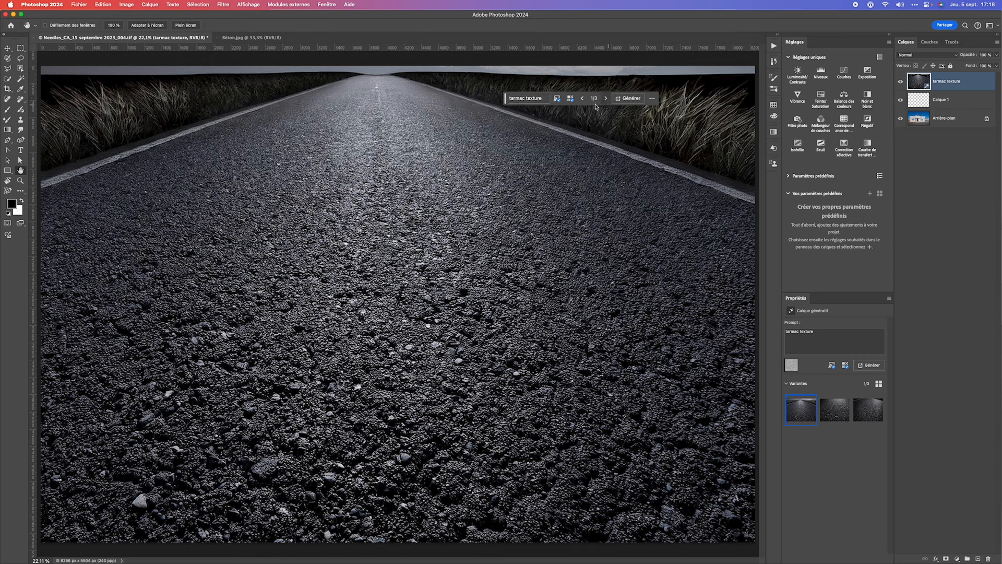
Generate new tarmac texture variants using the concrete reference image, compare the three new ones and keep the first.
click(630, 99)
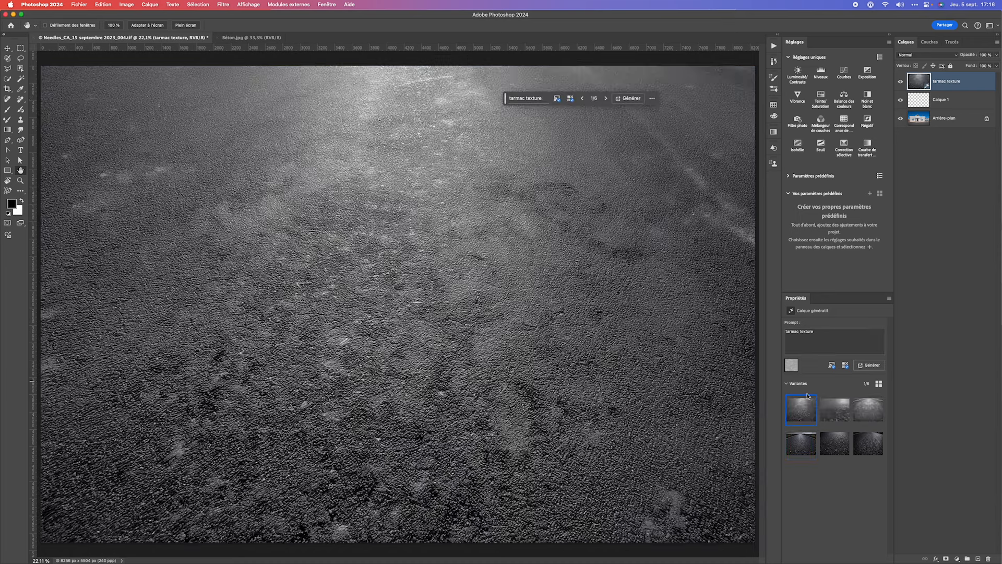
click(842, 416)
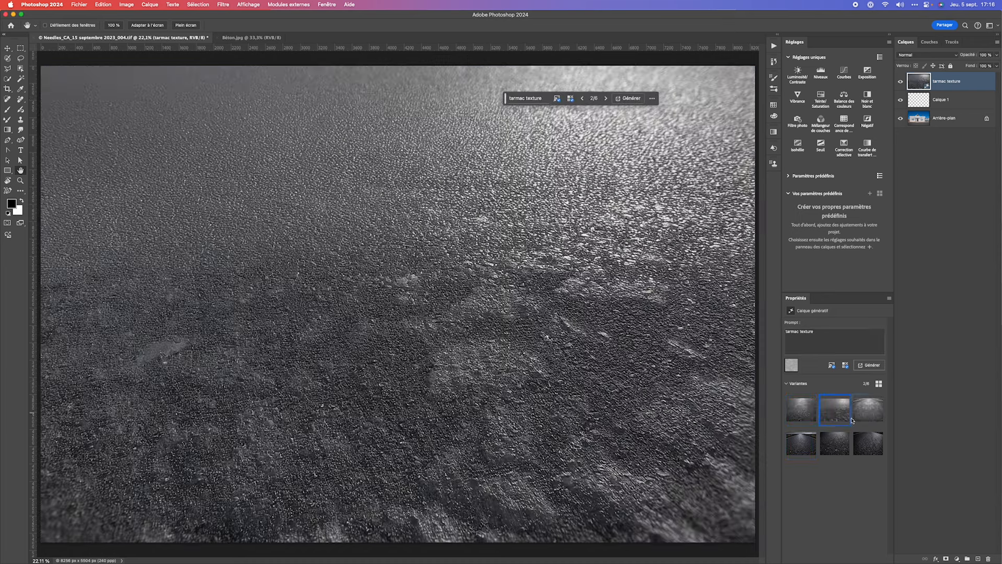
click(865, 412)
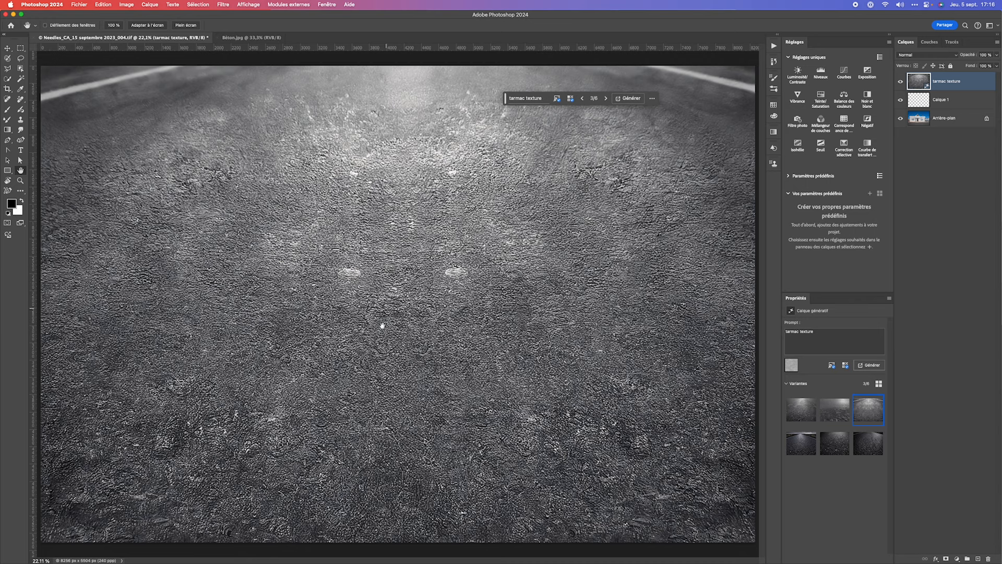
click(804, 409)
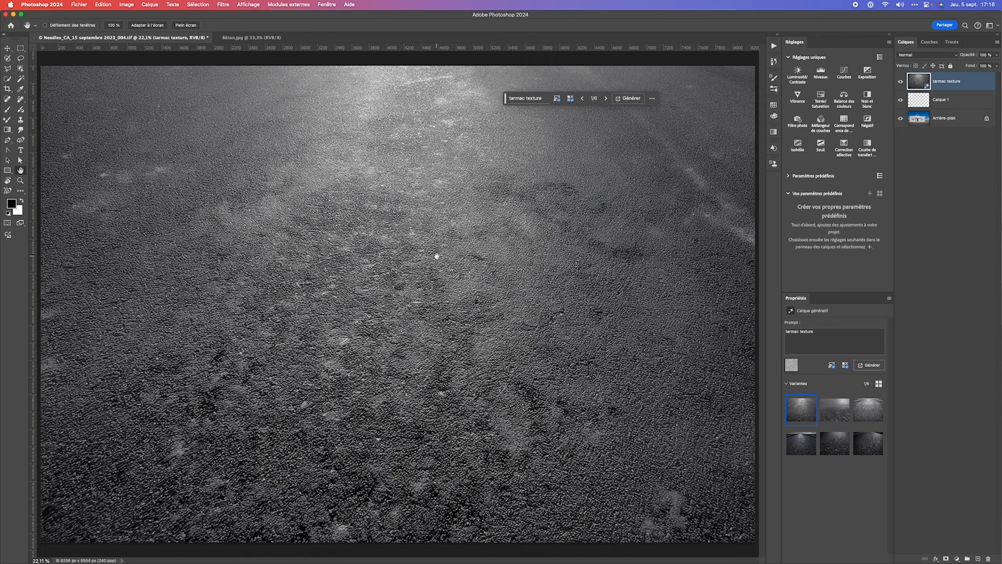
Move the contextual task bar off the canvas and delete the tarmac texture and Calque 1 layers.
drag(505, 103, 553, 30)
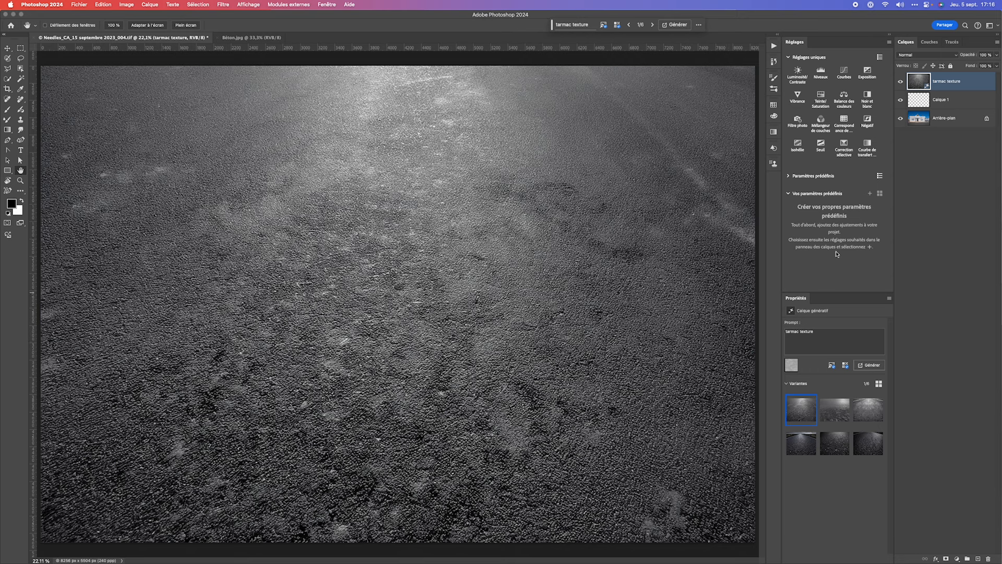
drag(987, 83, 988, 559)
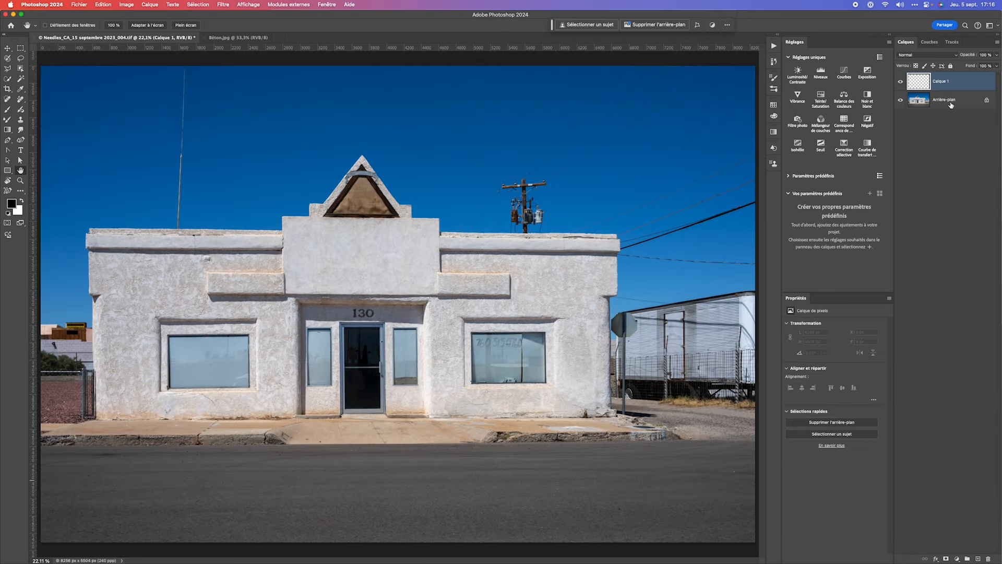
drag(966, 79, 988, 558)
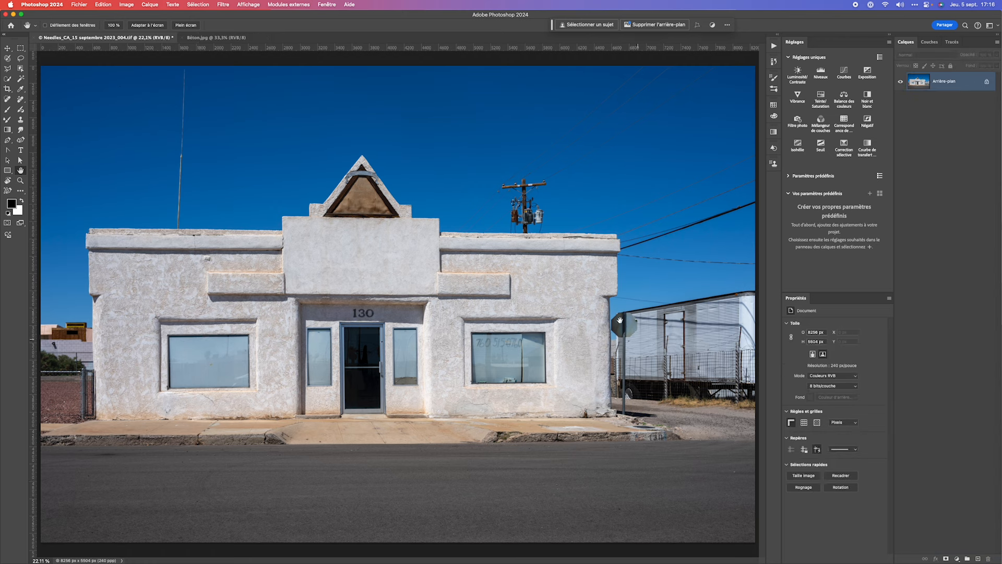
Enable the pattern preview on the Béton.jpg document and examine the seams between the repeated tiles.
click(216, 38)
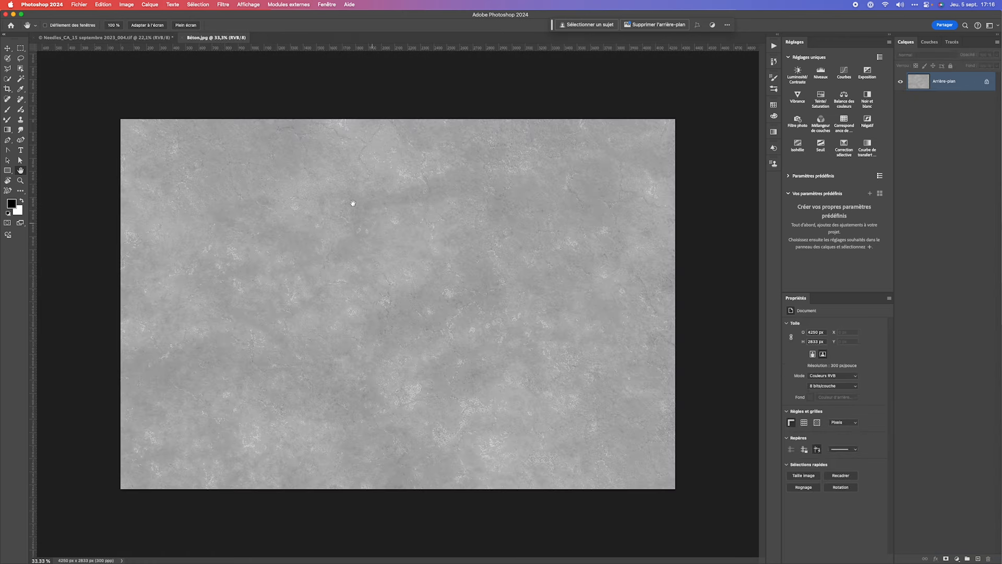
click(248, 5)
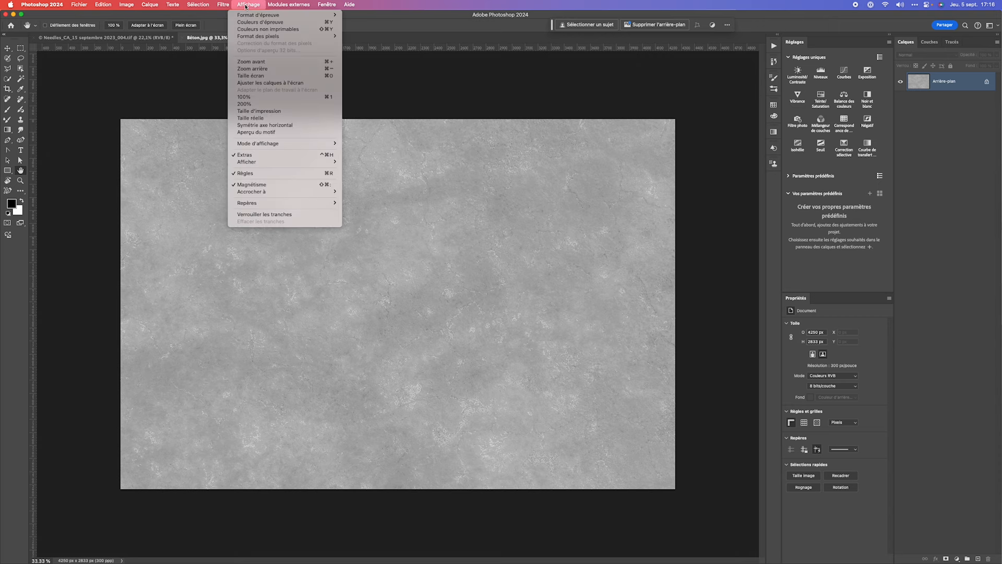
click(248, 133)
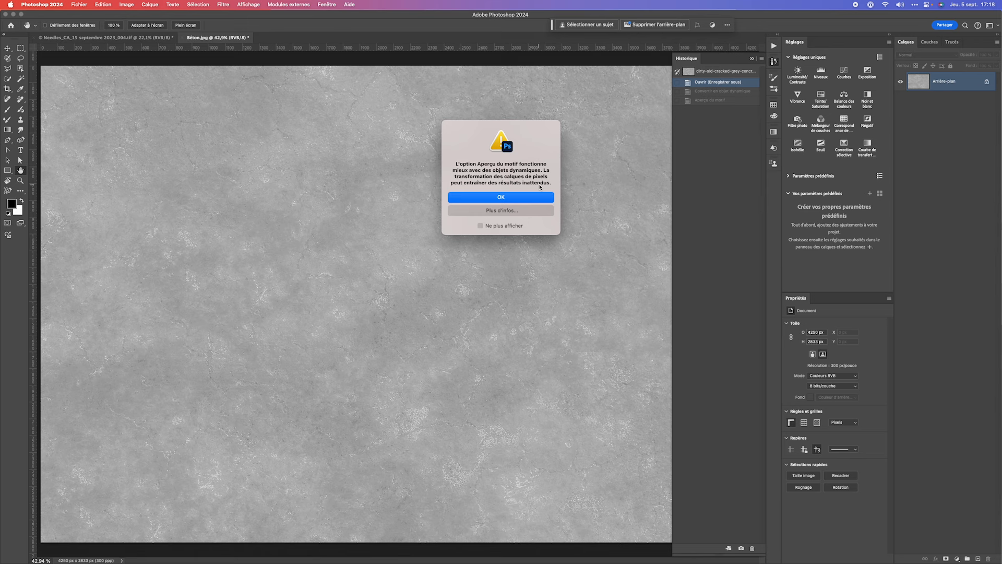
click(516, 199)
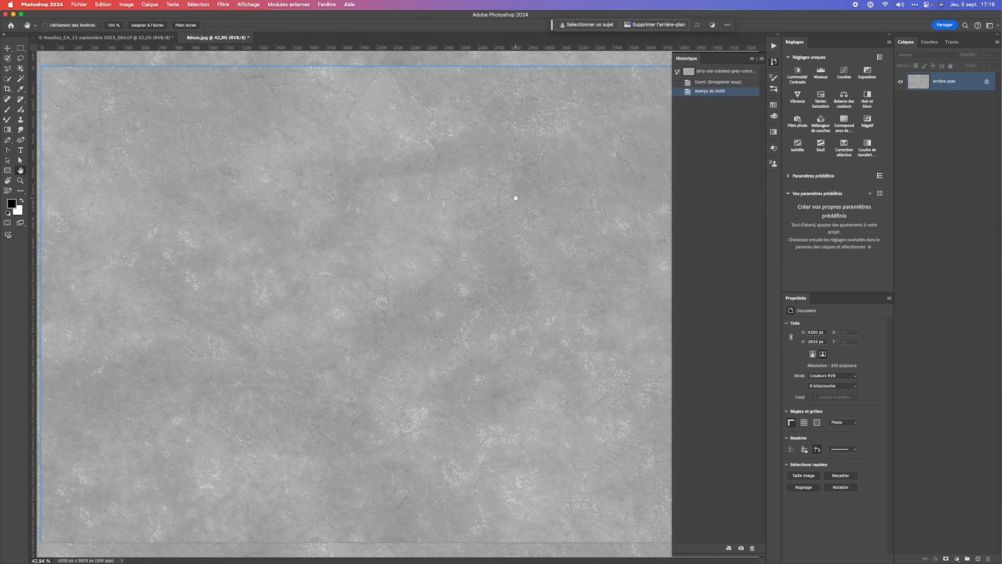
scroll(417, 275, down, 5)
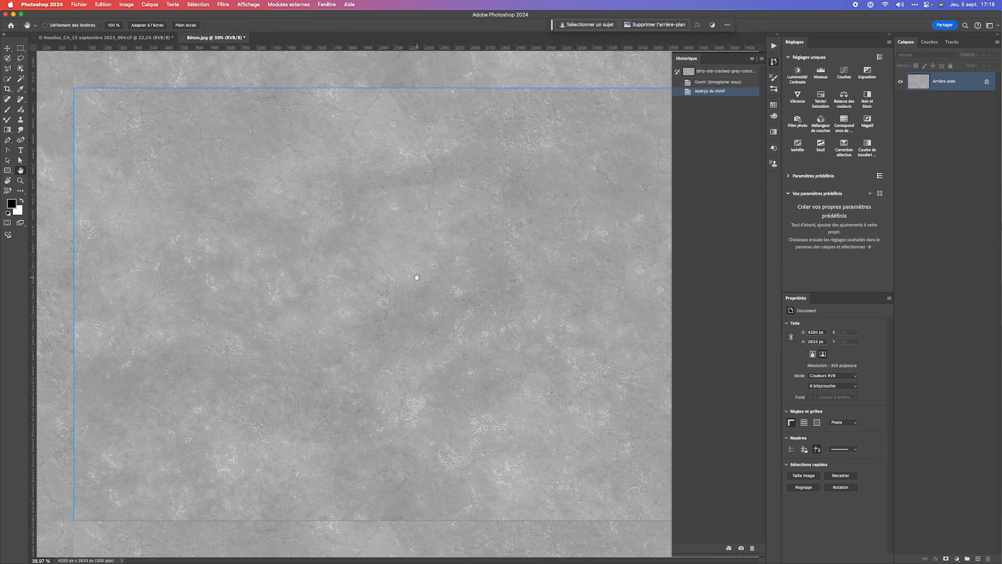
scroll(417, 276, down, 5)
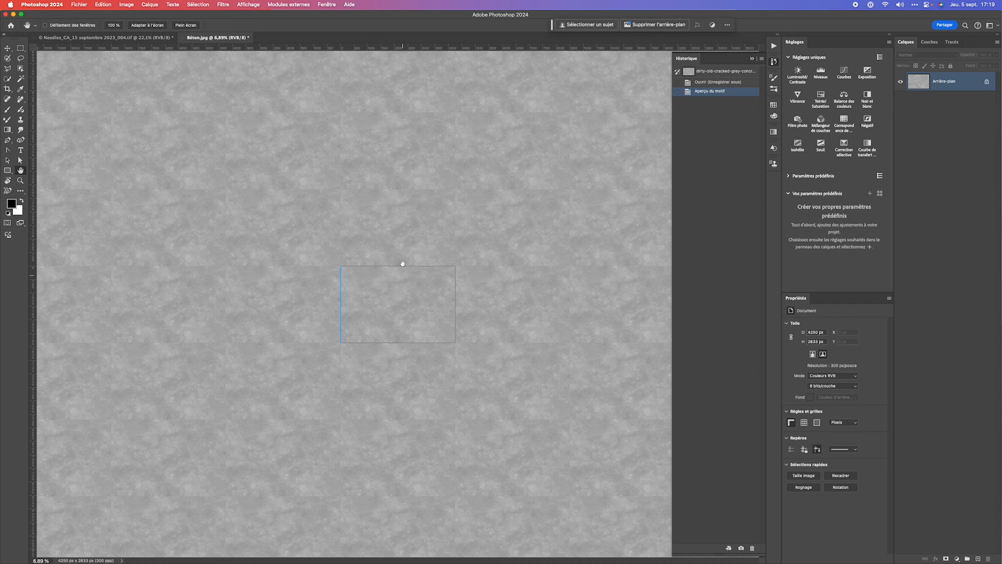
scroll(403, 260, up, 3)
scroll(403, 256, up, 1)
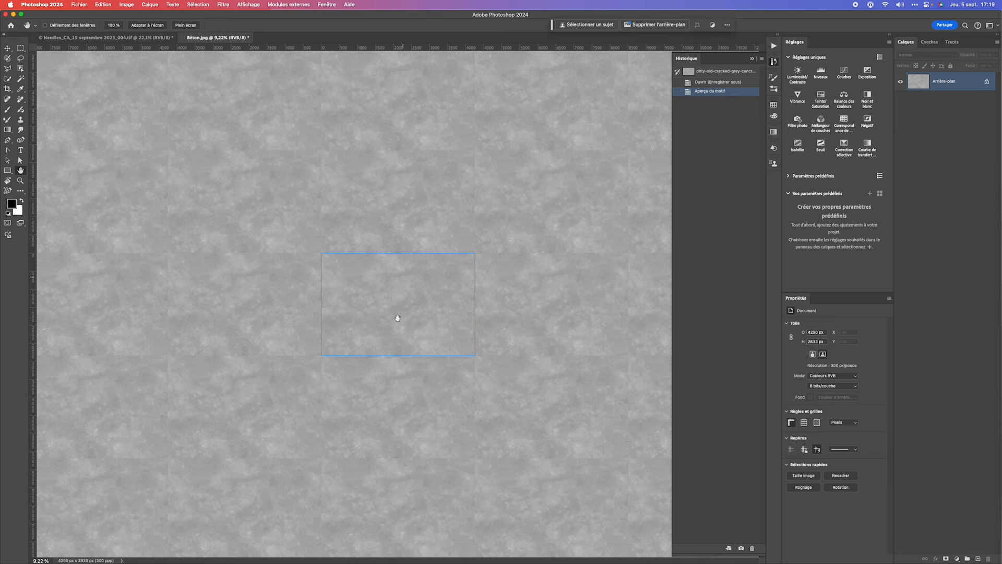
Offset the concrete image with the Translation filter by +2000 pixels horizontally and +1333 pixels vertically.
click(223, 5)
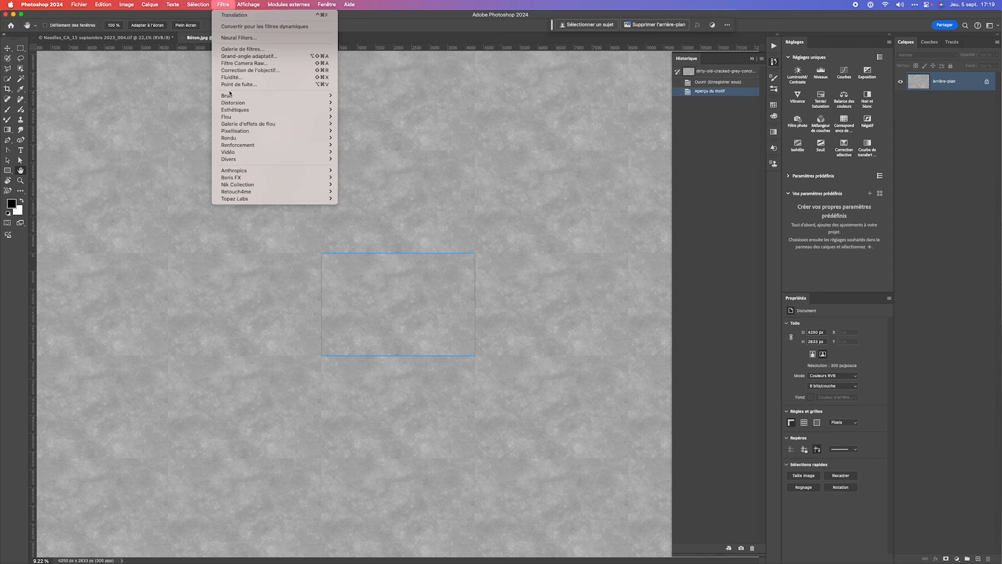
mouse_move(230, 160)
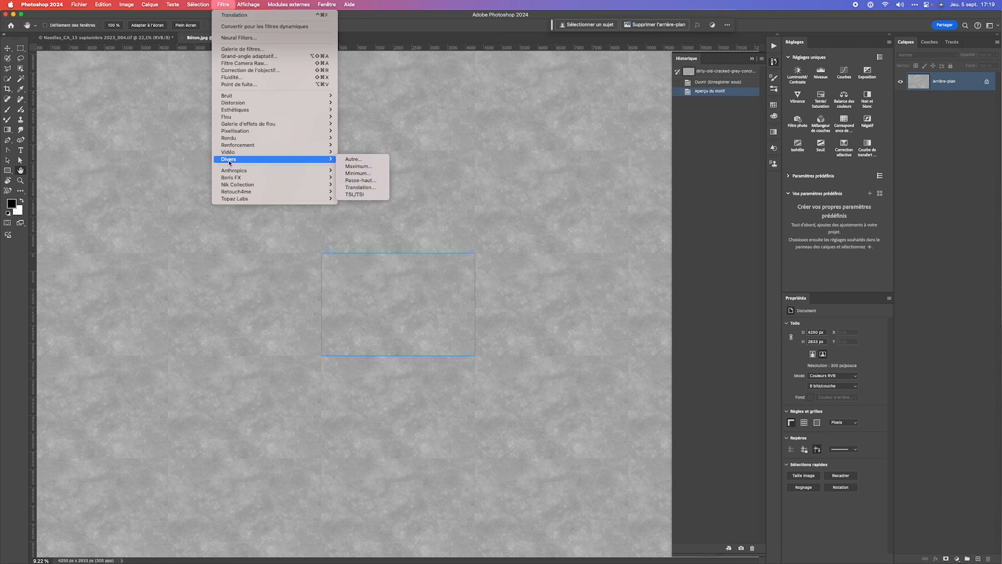
click(371, 188)
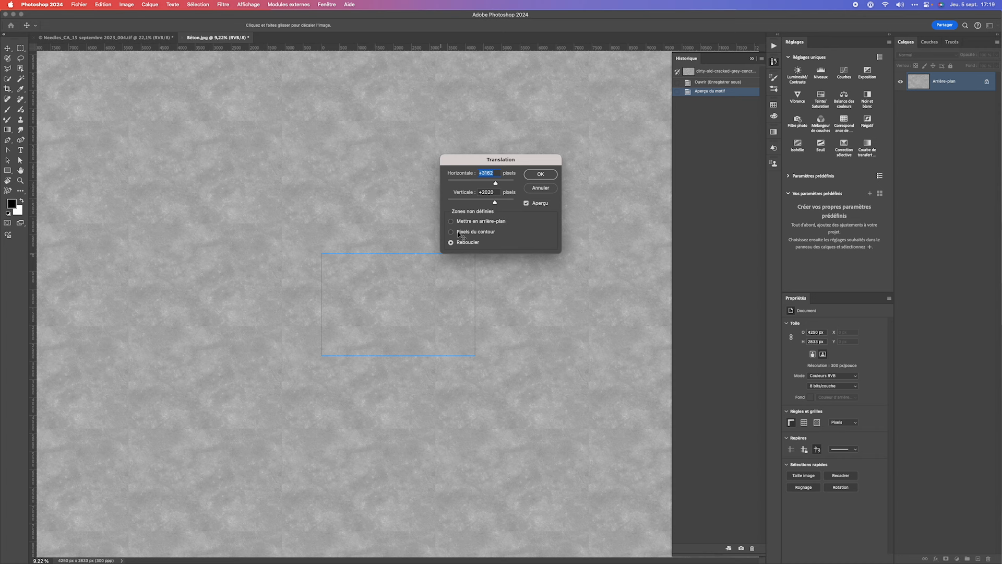
drag(496, 187, 490, 187)
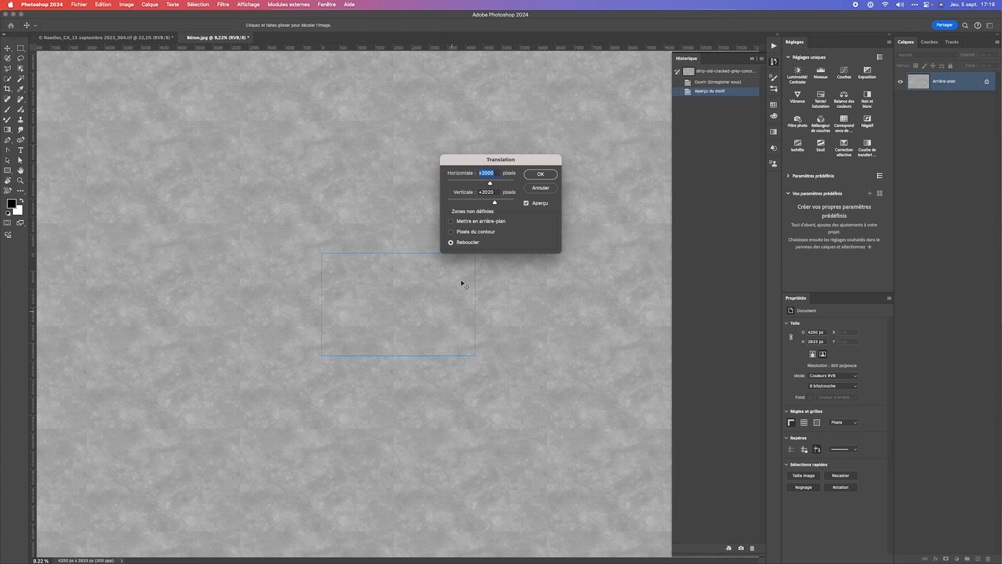
scroll(416, 332, up, 5)
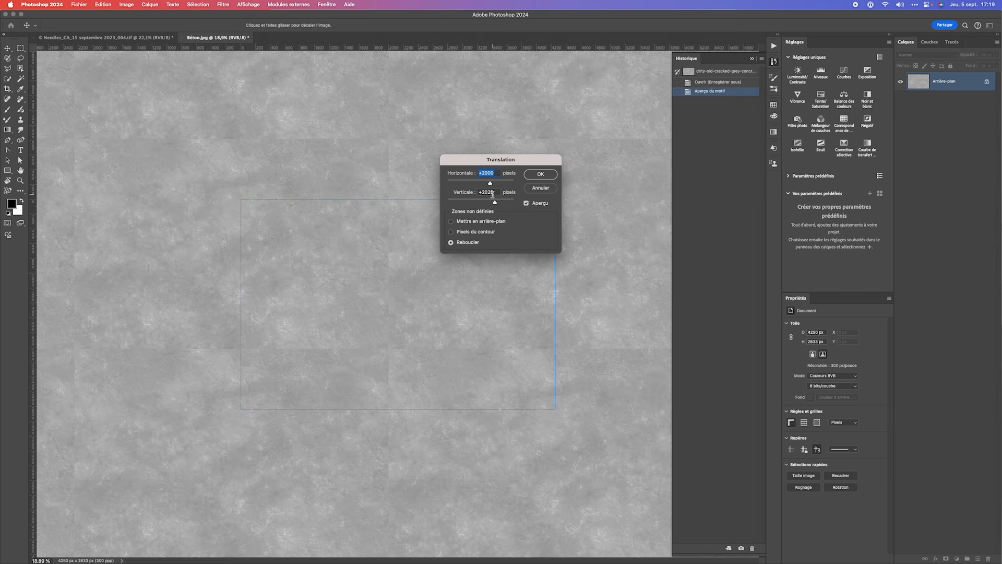
drag(495, 203, 491, 205)
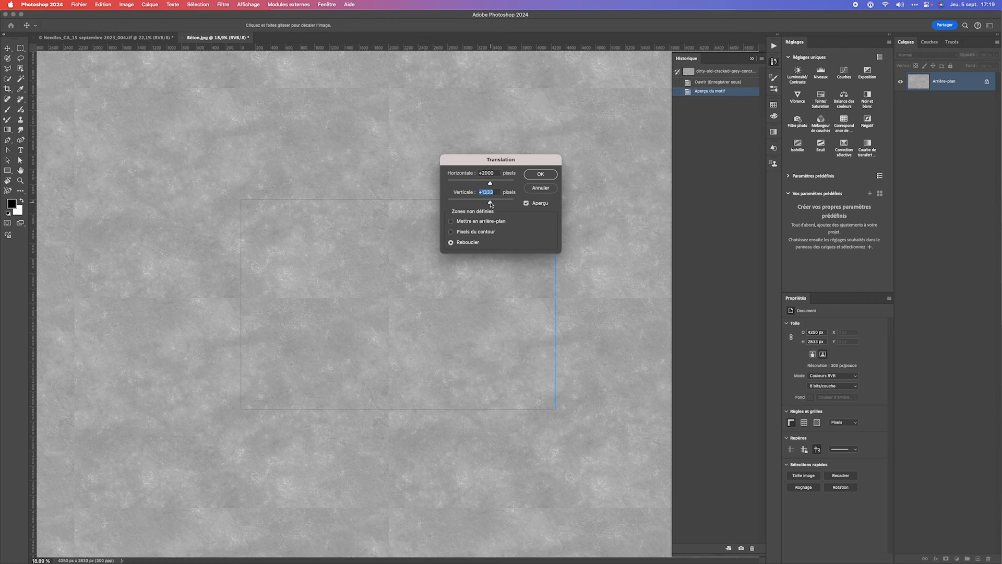
click(541, 177)
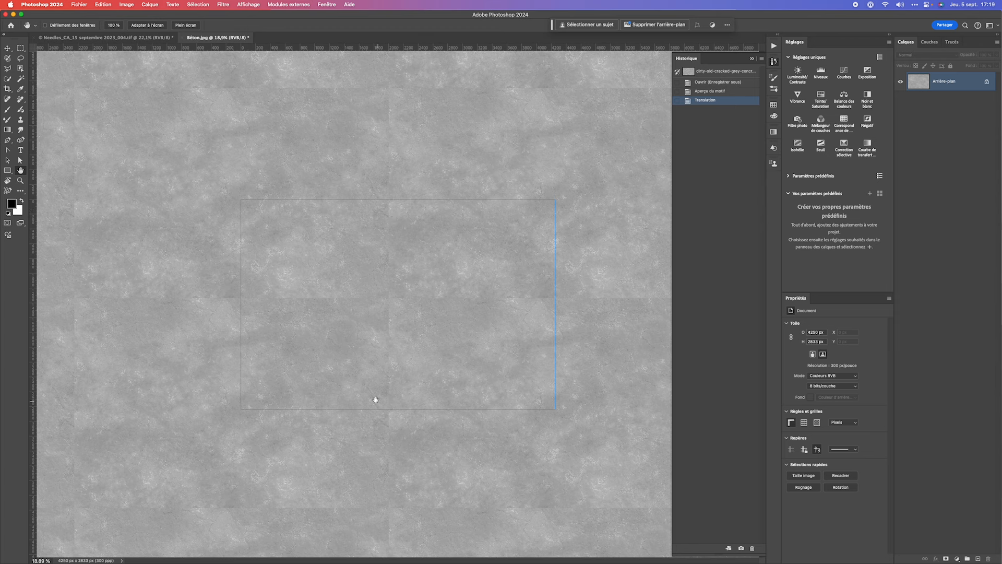
Try the Spot Healing Brush on the horizontal seam from the tile's edge to the vertical seam, and undo the stroke.
click(8, 100)
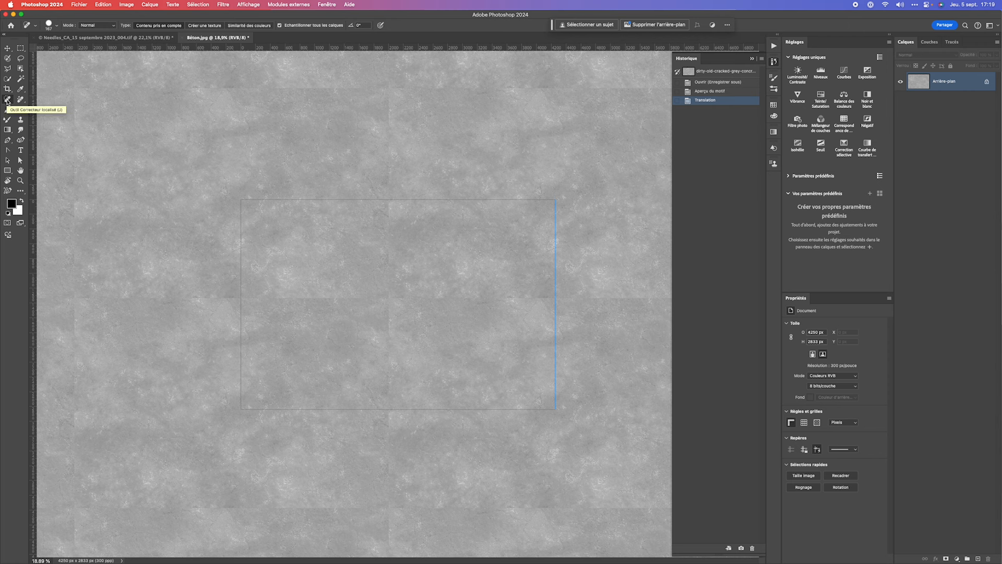
drag(243, 298, 386, 298)
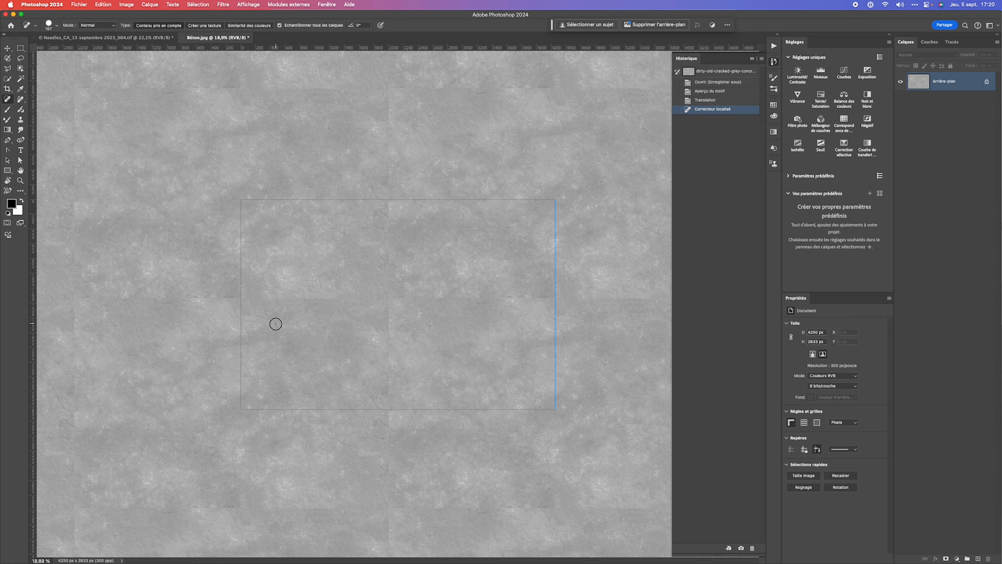
key(super+z)
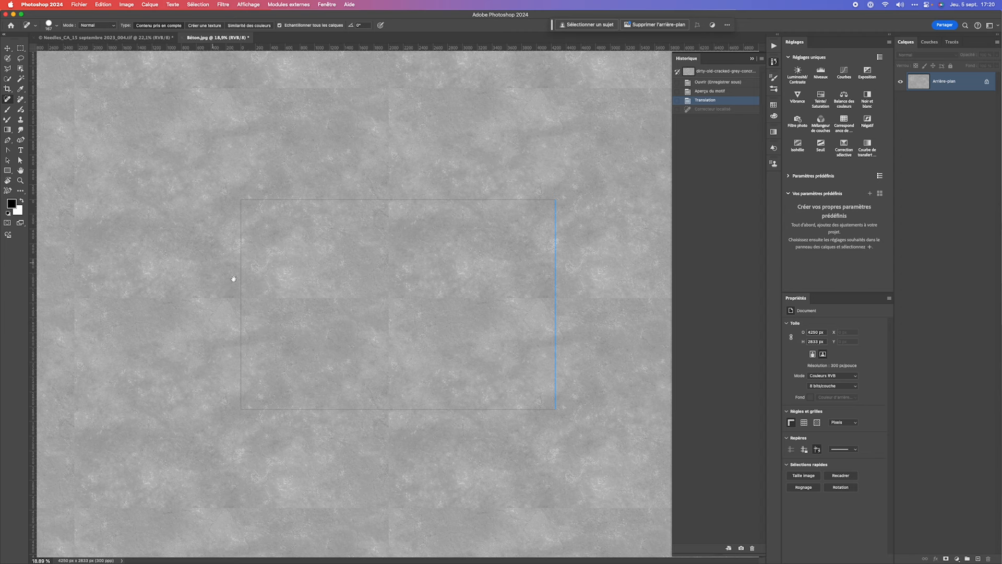
Cover the horizontal seam across the concrete tile with Clone Stamp strokes sampled from the nearby texture.
super+click(287, 312)
super+click(288, 311)
super+click(288, 311)
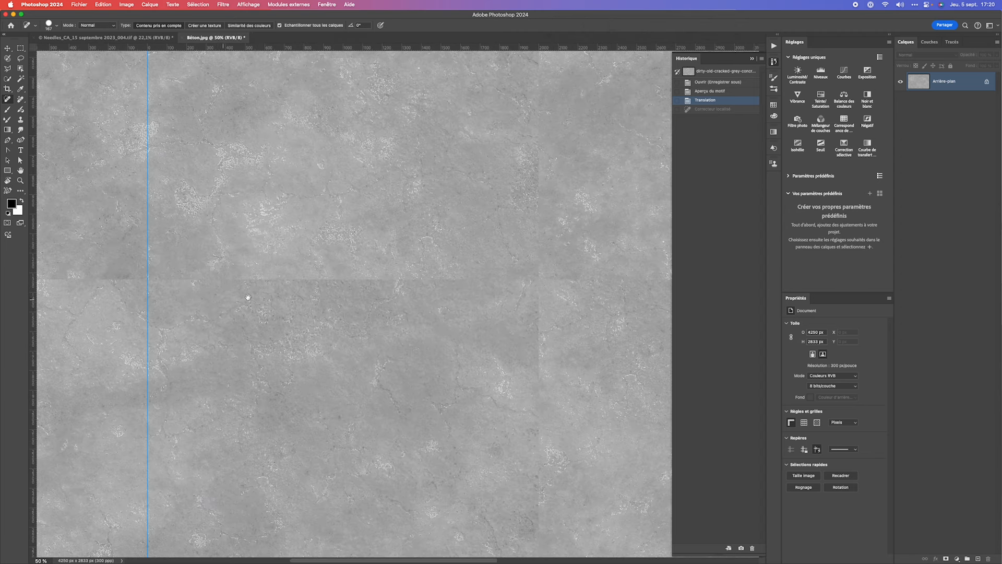
scroll(246, 293, left, 5)
click(21, 120)
drag(346, 268, 140, 269)
alt+click(267, 258)
click(271, 267)
click(290, 271)
click(307, 269)
click(334, 270)
click(354, 269)
click(391, 269)
click(413, 270)
click(437, 270)
click(459, 271)
click(485, 271)
alt+click(428, 271)
click(547, 275)
click(534, 271)
click(599, 273)
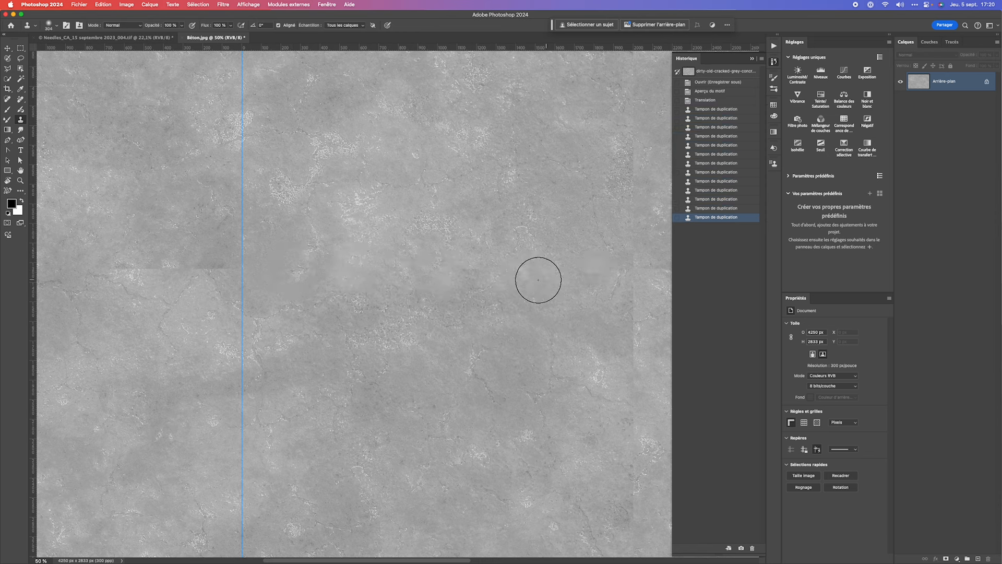
click(481, 271)
mouse_move(528, 272)
mouse_down()
mouse_move(342, 281)
mouse_move(380, 289)
mouse_move(370, 288)
mouse_up()
click(461, 267)
click(503, 275)
drag(572, 242, 442, 246)
click(519, 280)
click(528, 238)
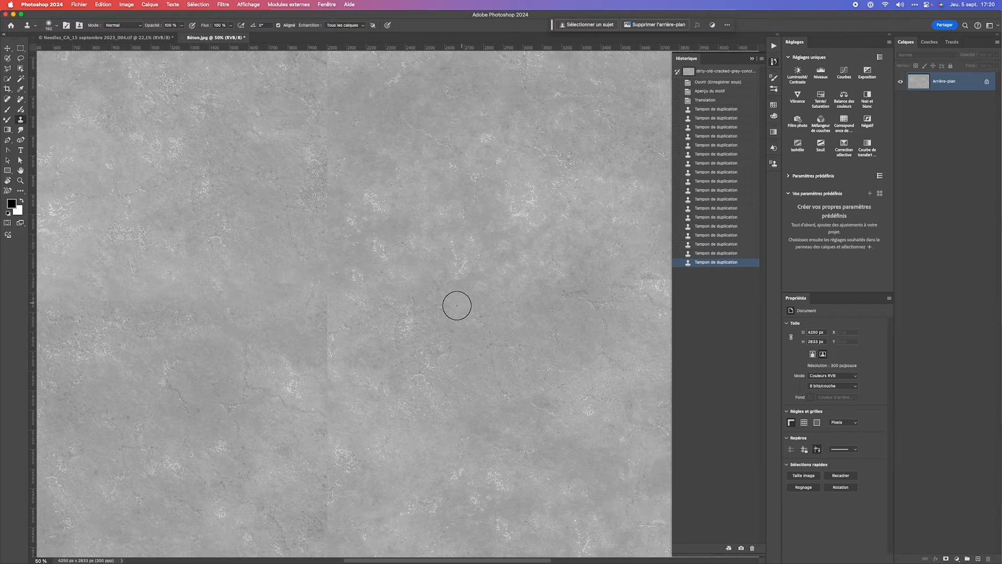
Clone over the vertical seam from the middle of the concrete tile down towards its lower edge.
click(321, 304)
click(329, 311)
click(331, 381)
click(334, 359)
click(328, 420)
click(327, 446)
drag(376, 400, 370, 312)
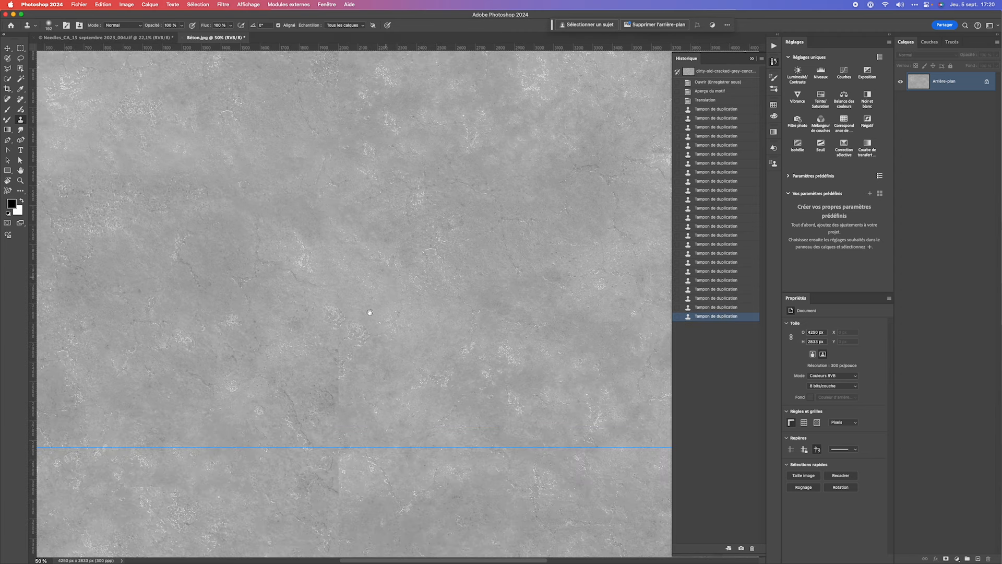
click(338, 316)
click(340, 420)
click(335, 396)
click(334, 307)
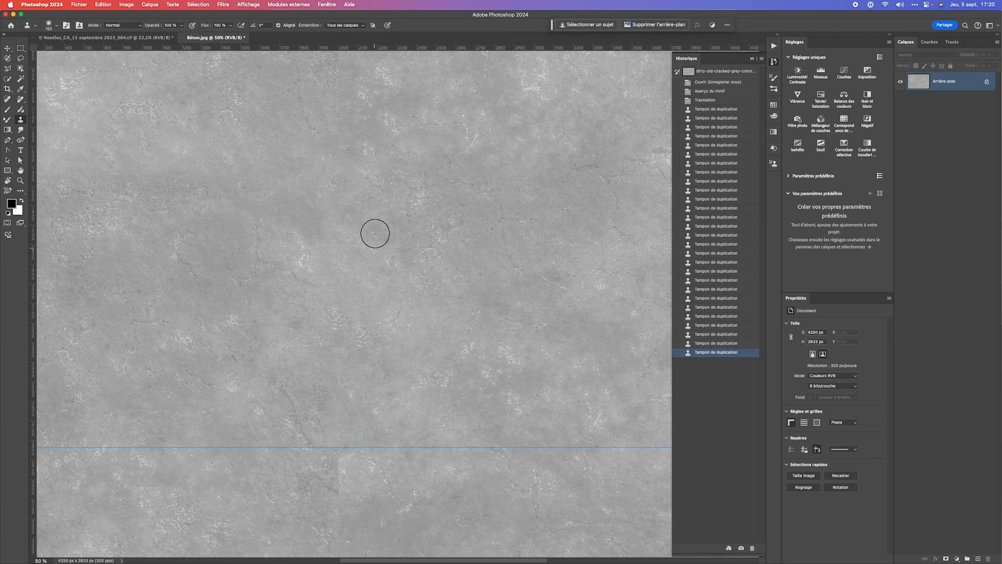
Clone over the remaining vertical seam in the repeated tile below the border, and check the whole repeating pattern.
scroll(375, 233, down, 10)
click(350, 153)
click(349, 199)
click(347, 240)
click(344, 277)
click(345, 308)
click(346, 366)
click(418, 322)
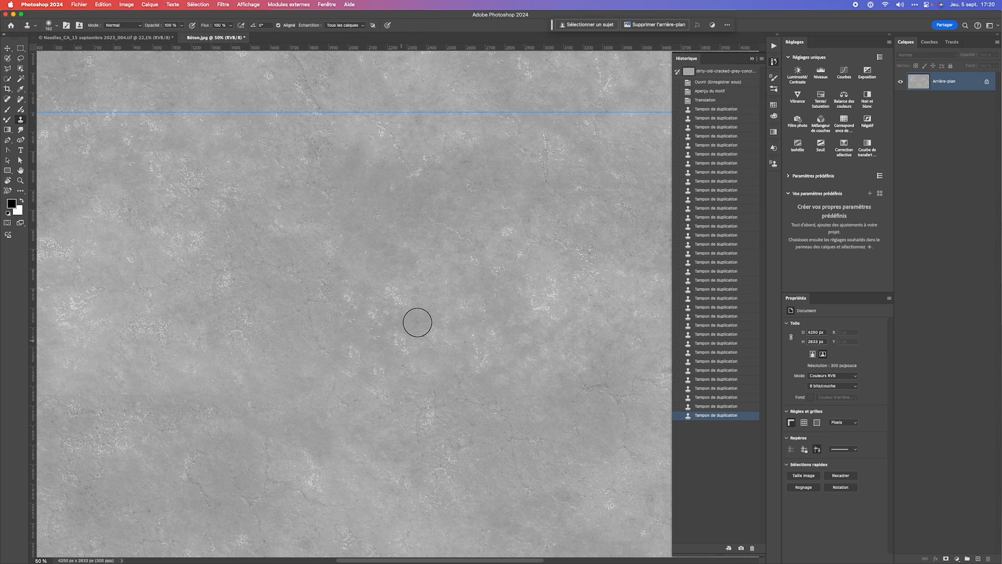
click(338, 325)
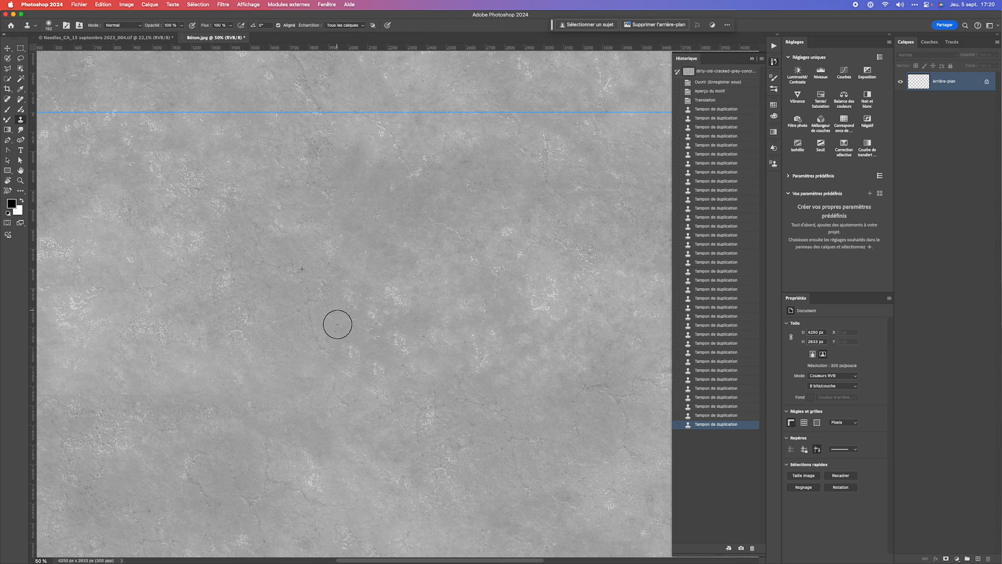
click(344, 350)
alt+click(261, 331)
alt+click(264, 329)
alt+click(266, 327)
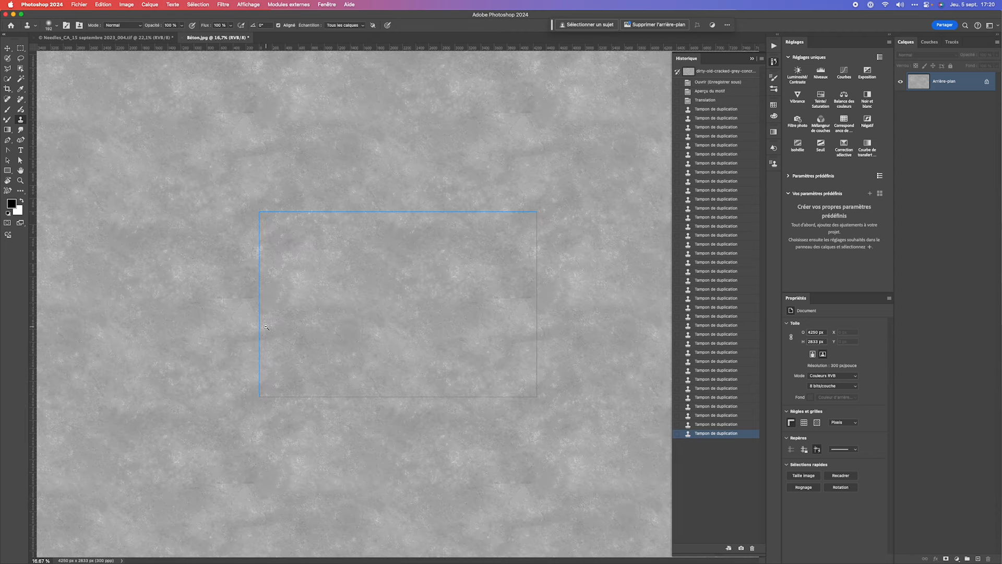
Clone over the remaining noticeable patches inside the concrete tile with Clone Stamp strokes sampled from the nearby texture.
alt+click(265, 327)
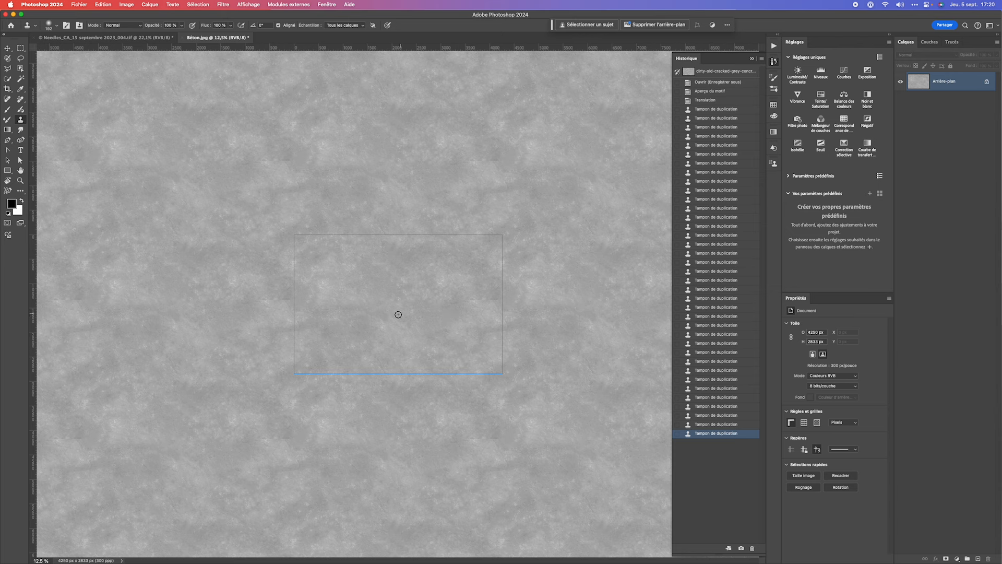
drag(431, 328, 445, 329)
alt+click(430, 317)
click(424, 295)
click(421, 289)
click(417, 298)
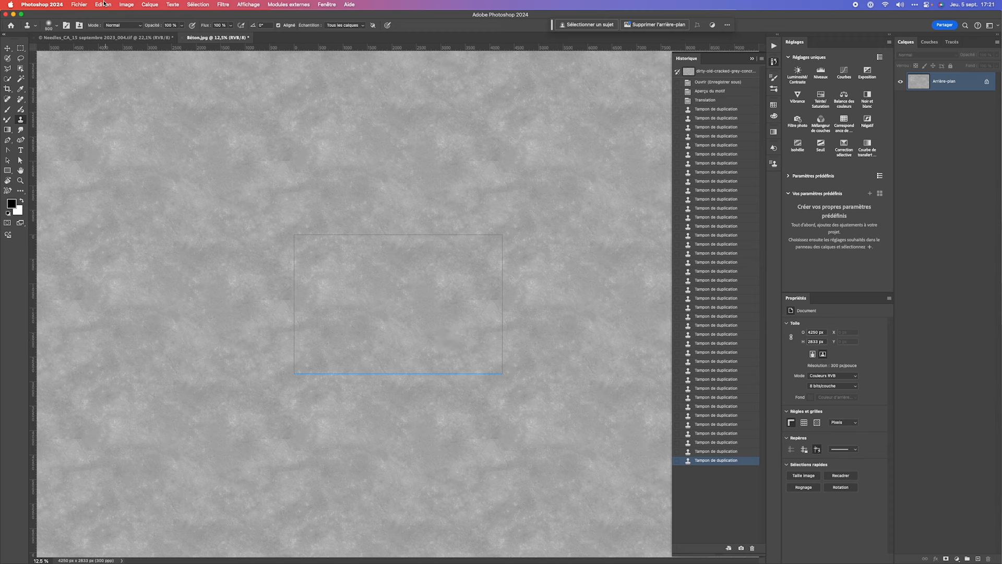
Define the seamless concrete tile as a pattern named Sol.
click(104, 4)
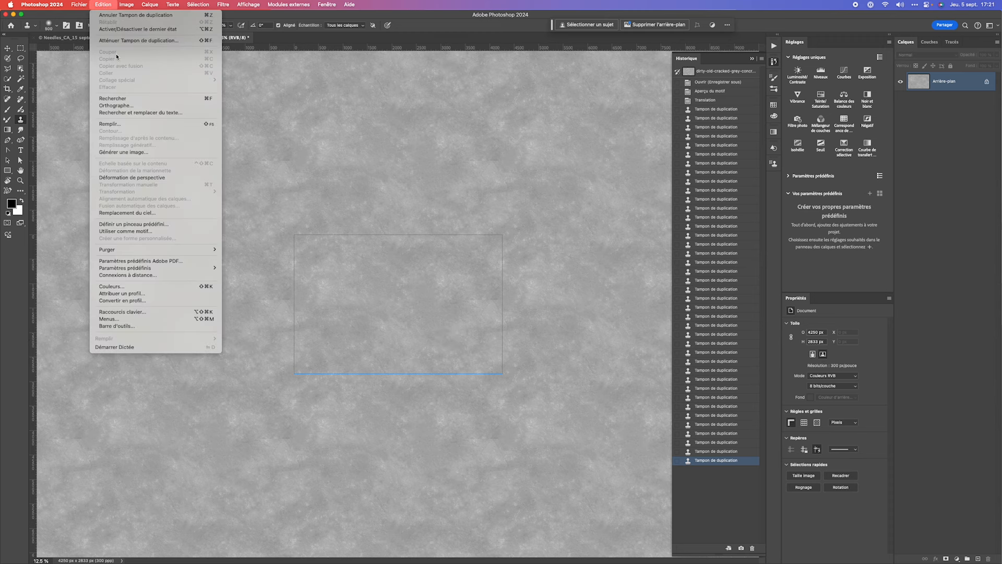
click(129, 233)
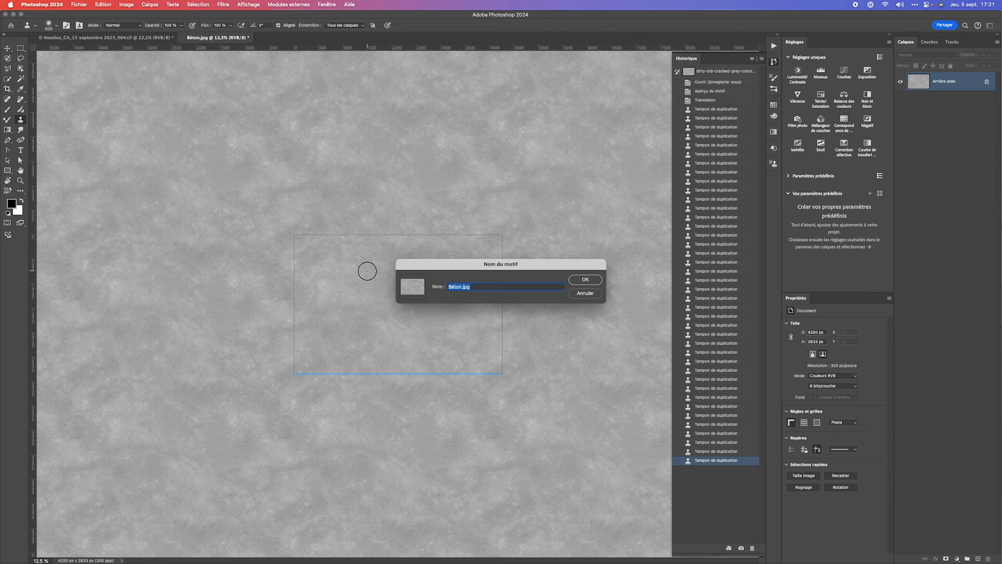
click(462, 287)
drag(462, 288, 431, 287)
text(Sol)
click(585, 280)
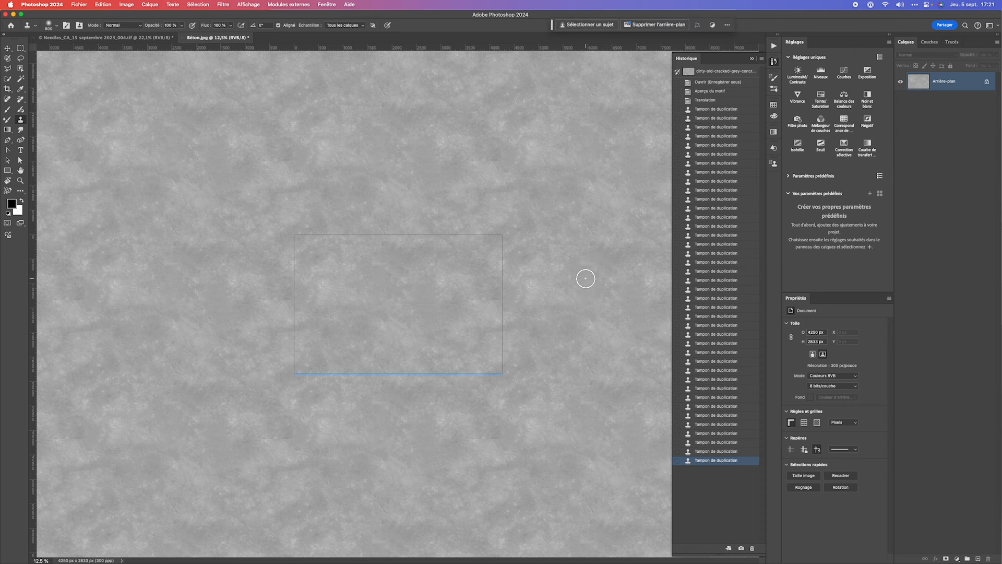
Switch to the Needles building photo and add a pattern fill layer using the new concrete pattern at 100% scale and 0° angle.
click(150, 39)
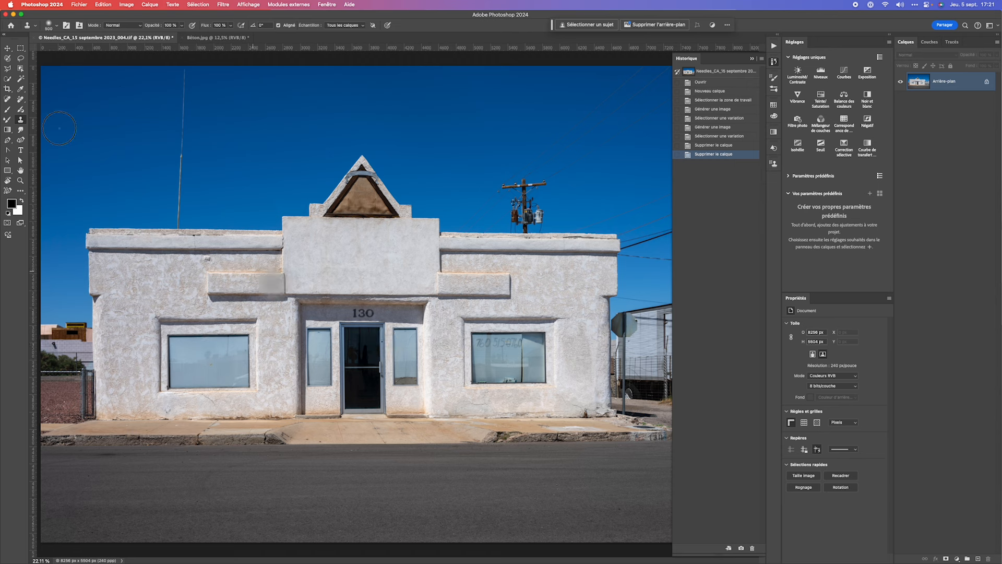
click(8, 49)
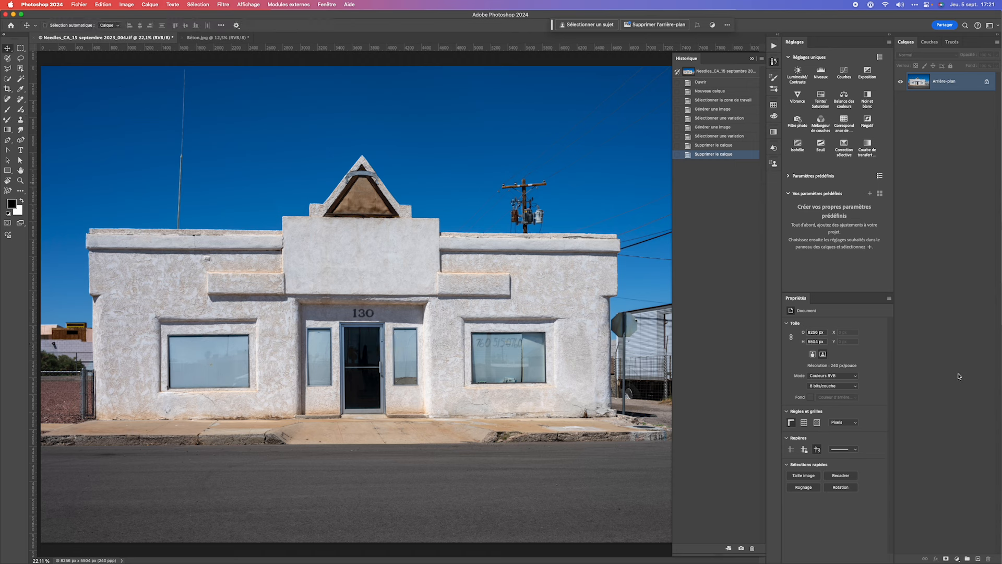
click(979, 559)
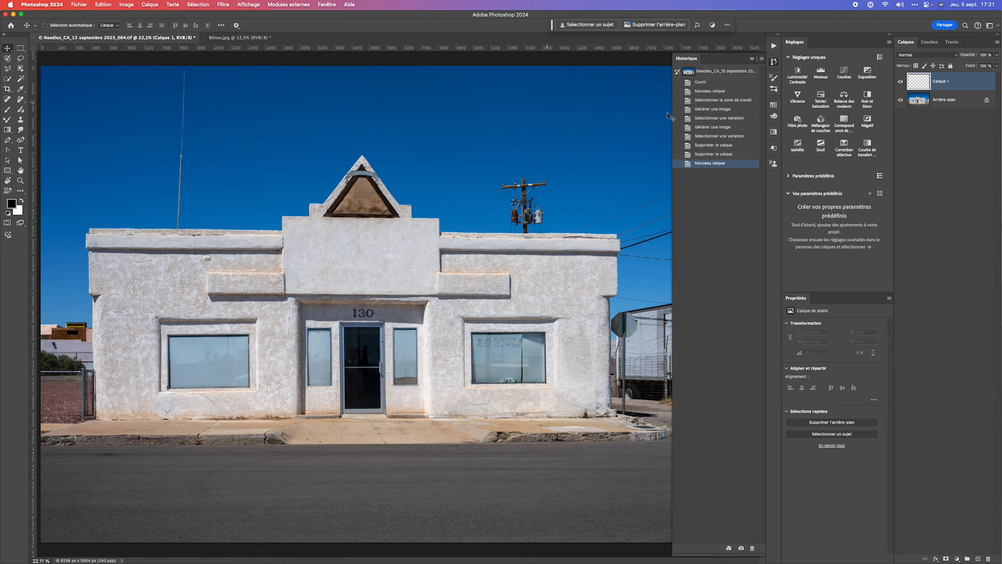
drag(969, 82, 988, 558)
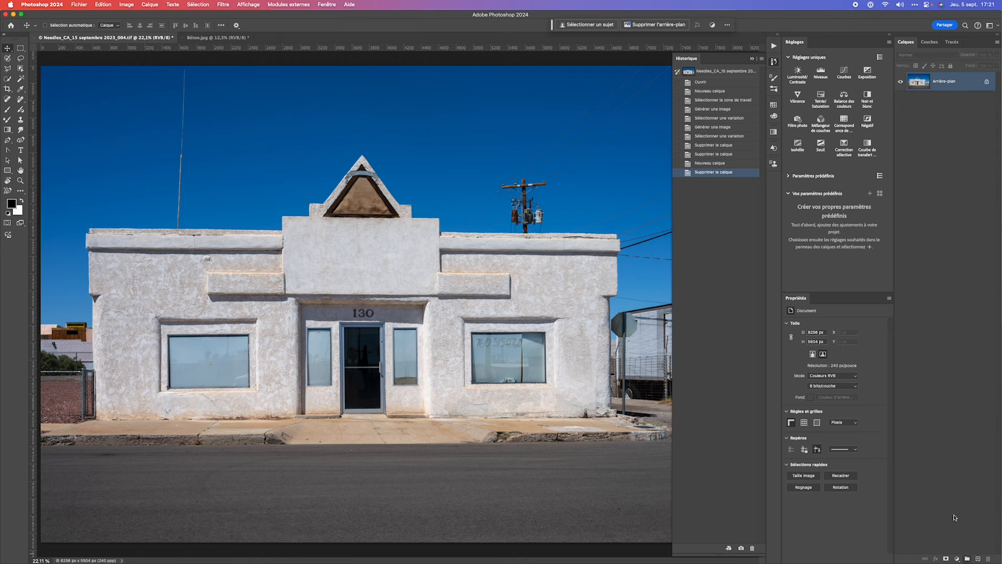
click(957, 559)
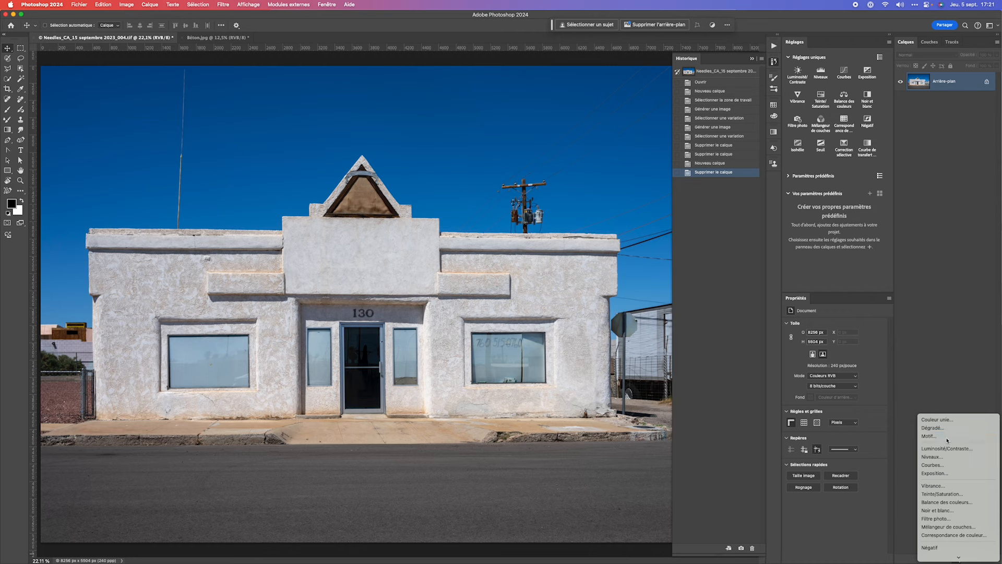
click(947, 440)
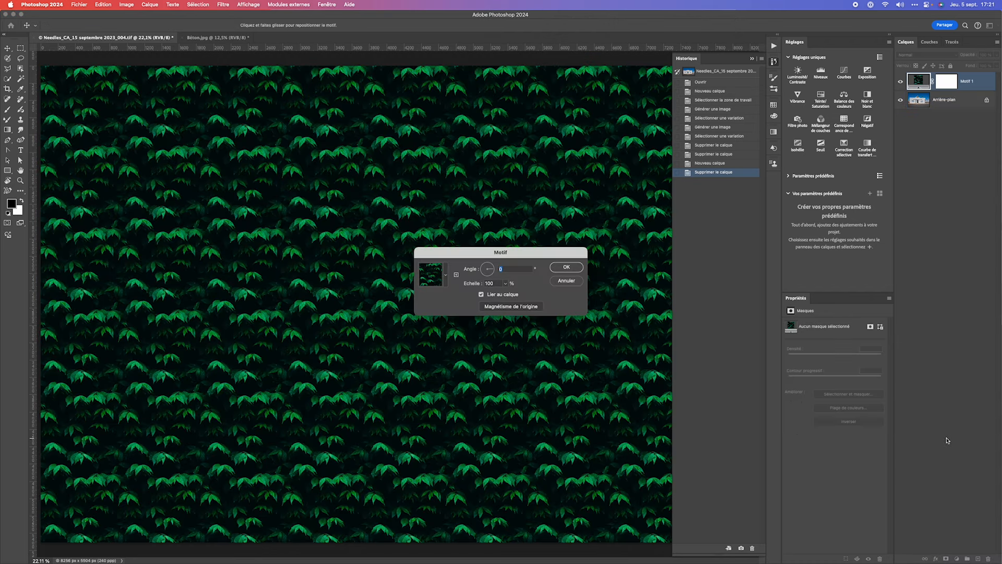
click(447, 275)
click(393, 342)
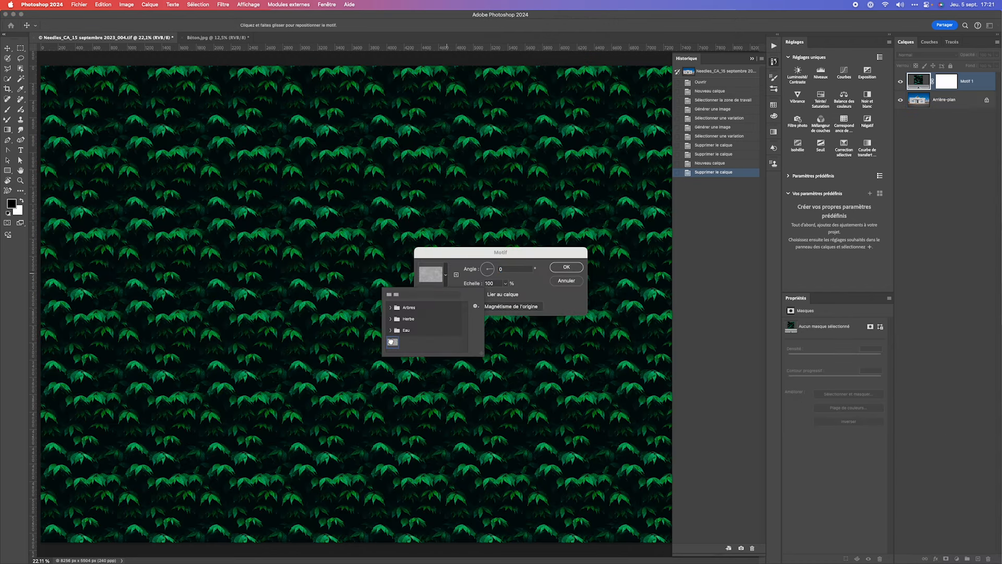
click(566, 267)
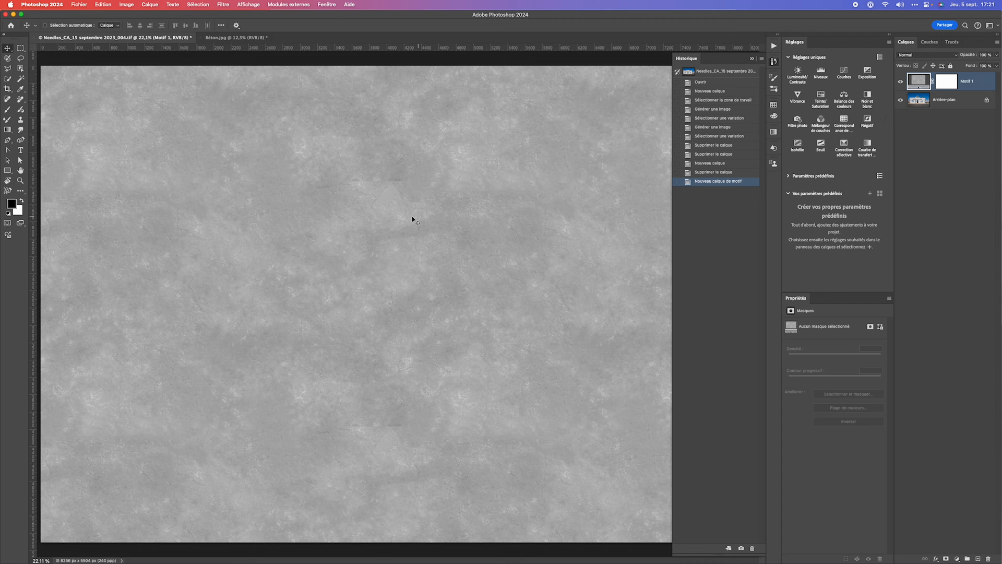
Convert the concrete pattern fill layer to a smart object.
click(752, 59)
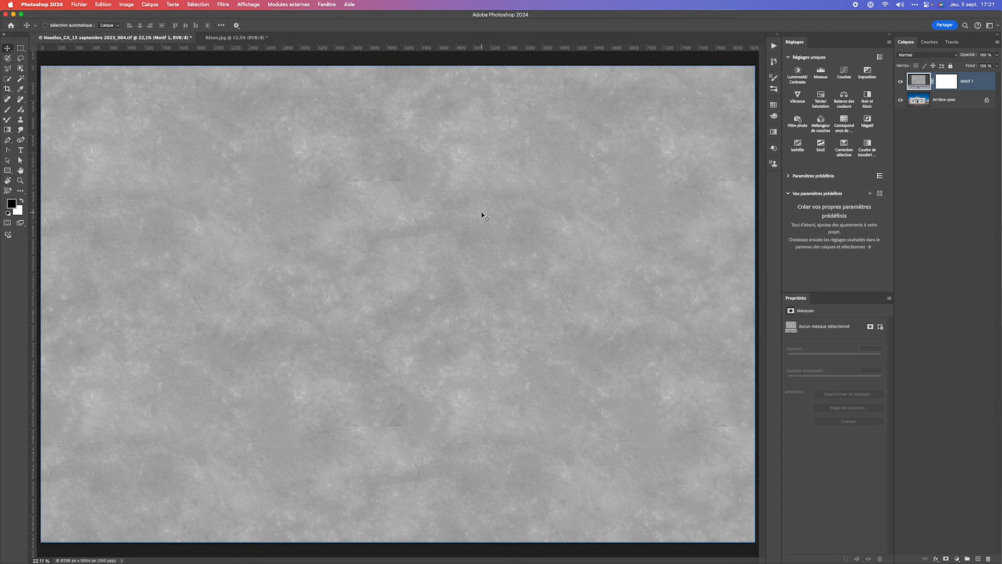
key(super+t)
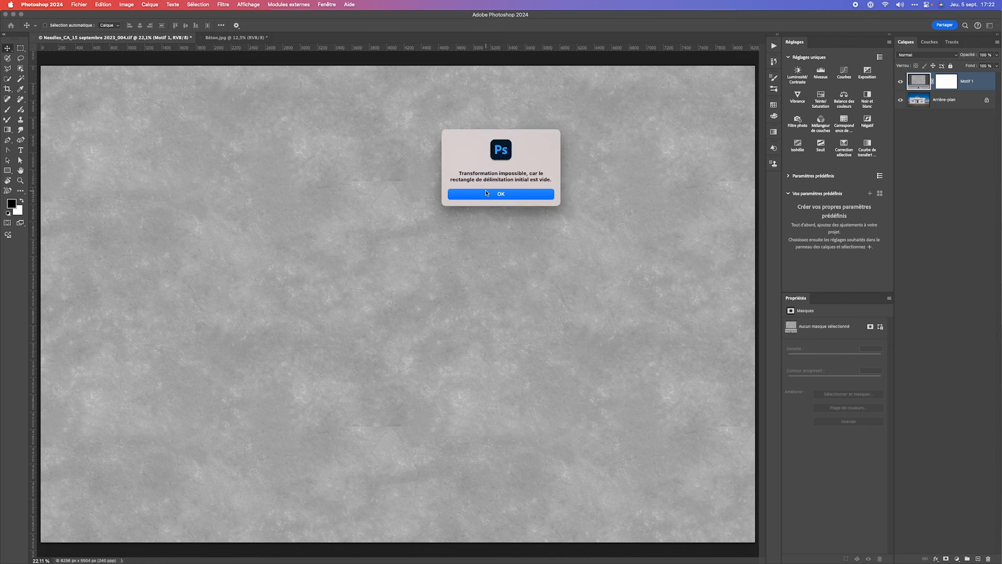
click(485, 193)
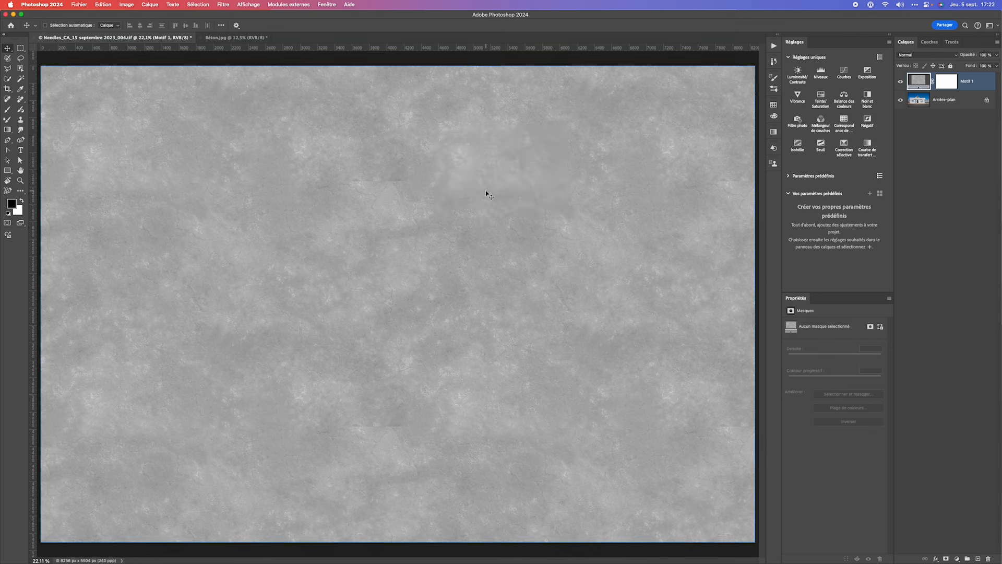
right_click(984, 81)
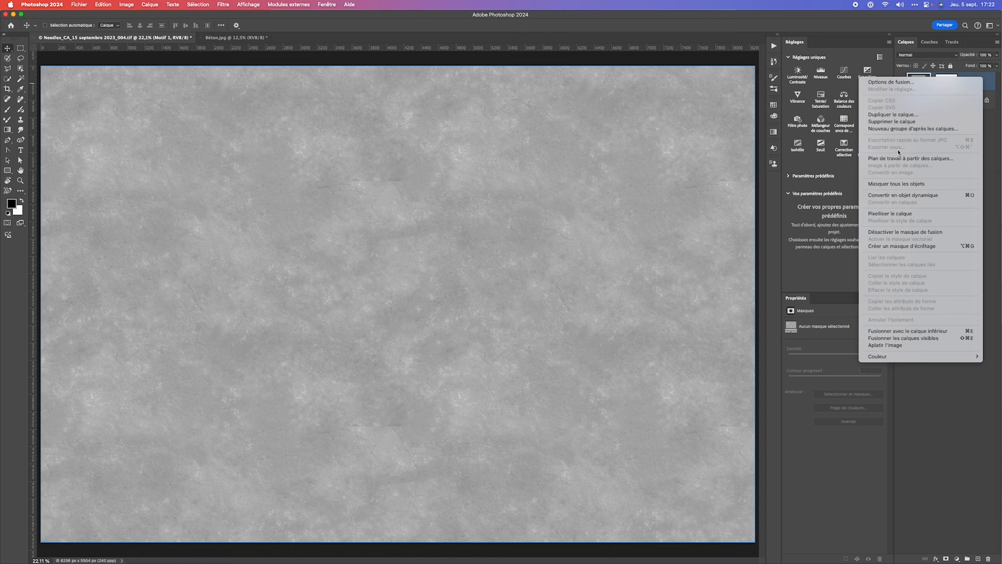
click(893, 196)
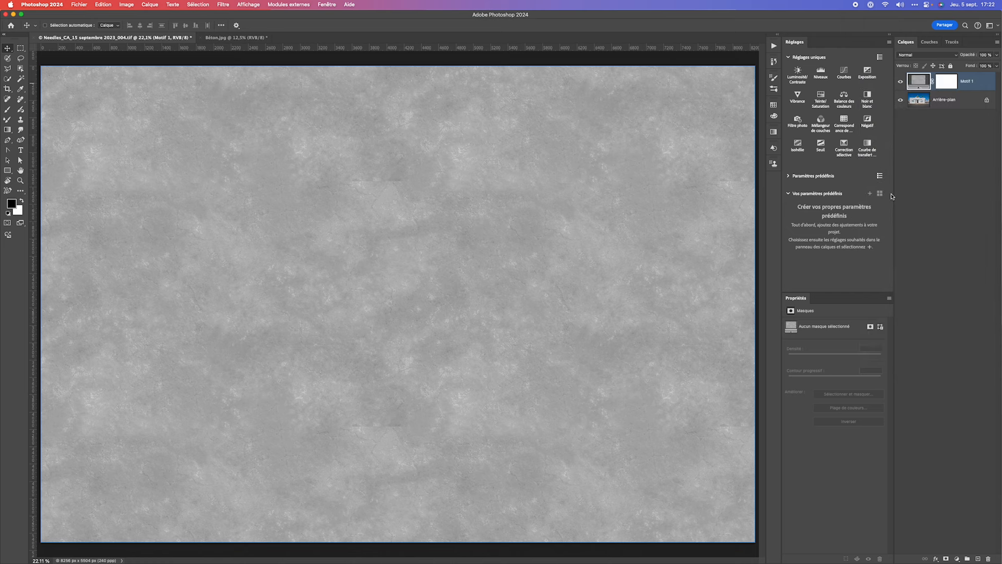
Start a Perspective transform on the concrete layer and move it straight down so its upper edge meets the building's base.
key(super+t)
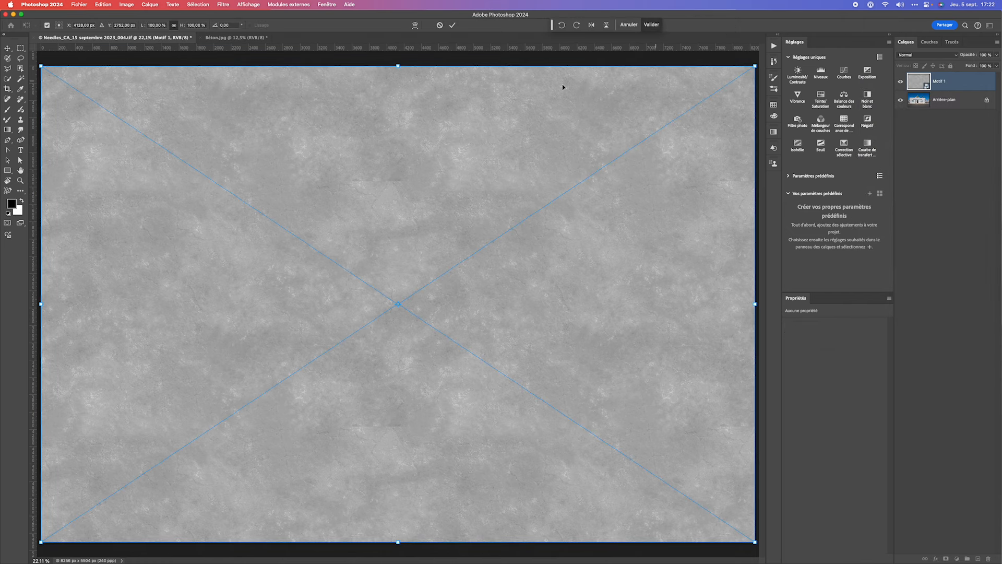
mouse_move(398, 67)
mouse_down()
mouse_move(402, 314)
mouse_move(397, 67)
mouse_move(389, 71)
mouse_up()
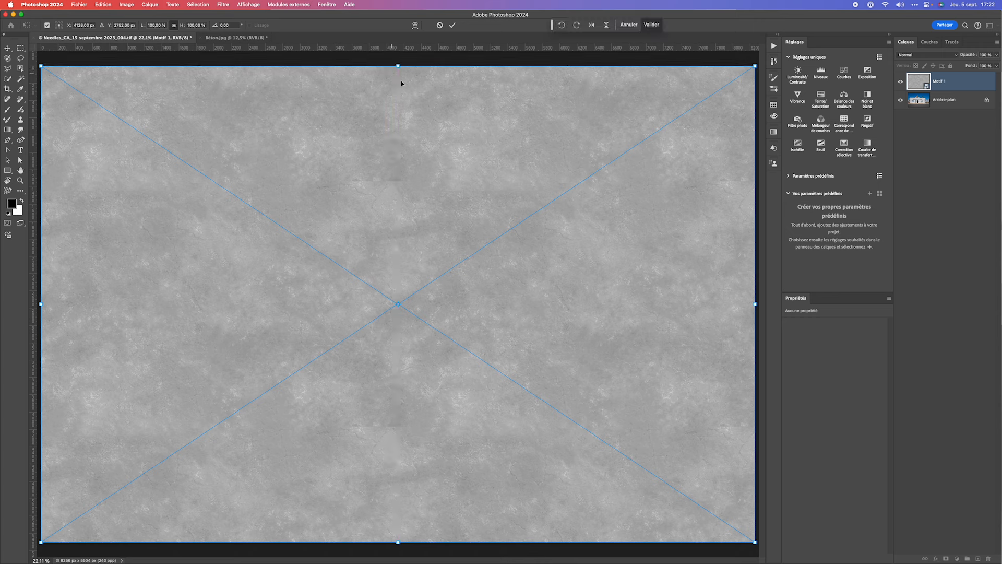
right_click(525, 124)
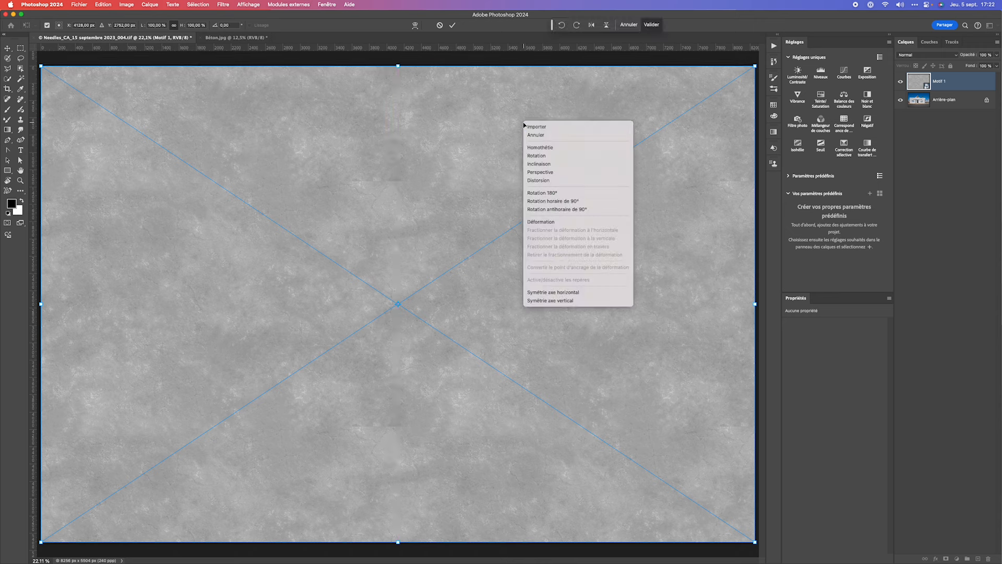
click(556, 172)
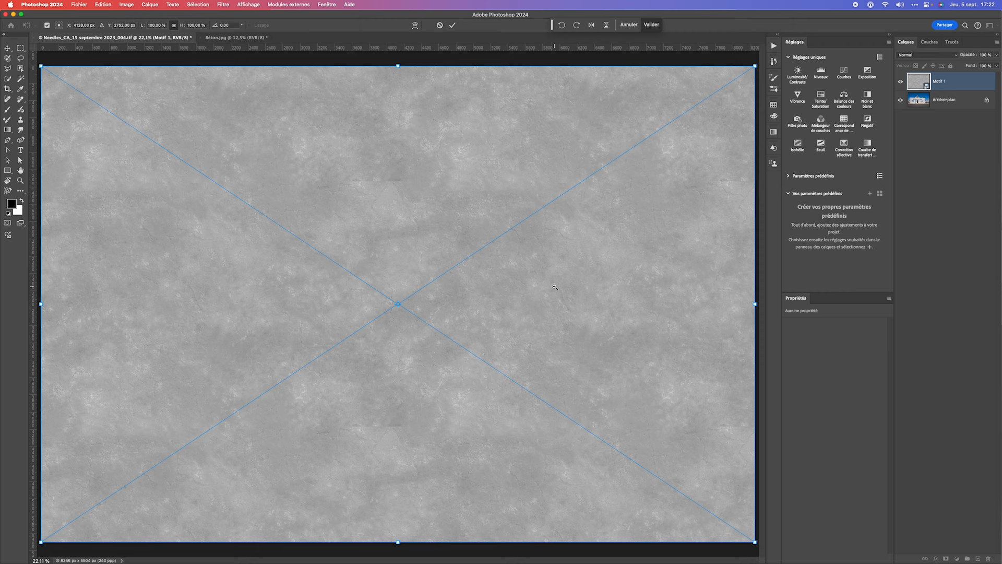
alt+click(529, 307)
alt+click(529, 307)
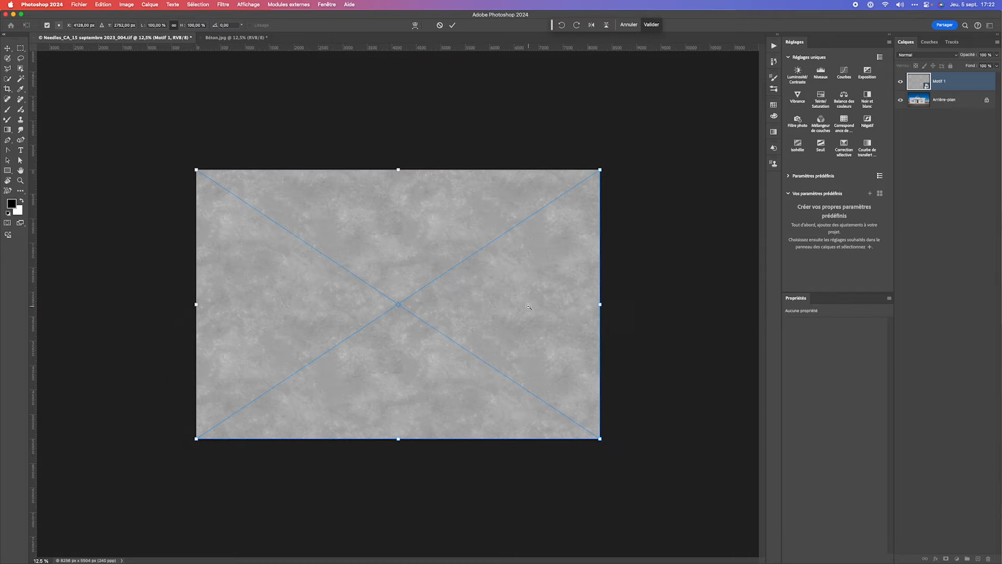
drag(439, 228, 438, 427)
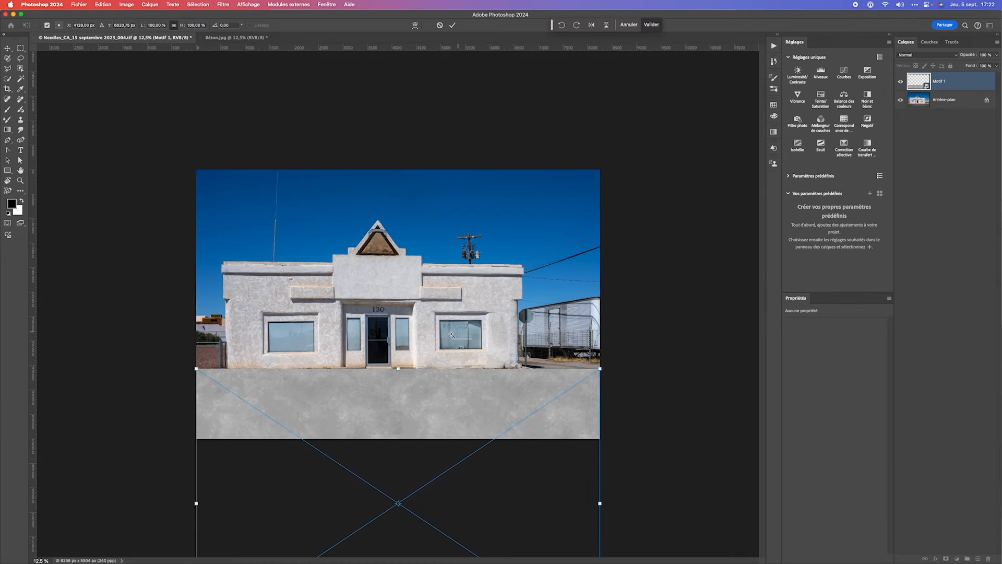
Spread the concrete layer's lower edge symmetrically in perspective to about 232% width.
click(451, 334)
alt+click(451, 334)
alt+click(451, 334)
alt+click(452, 334)
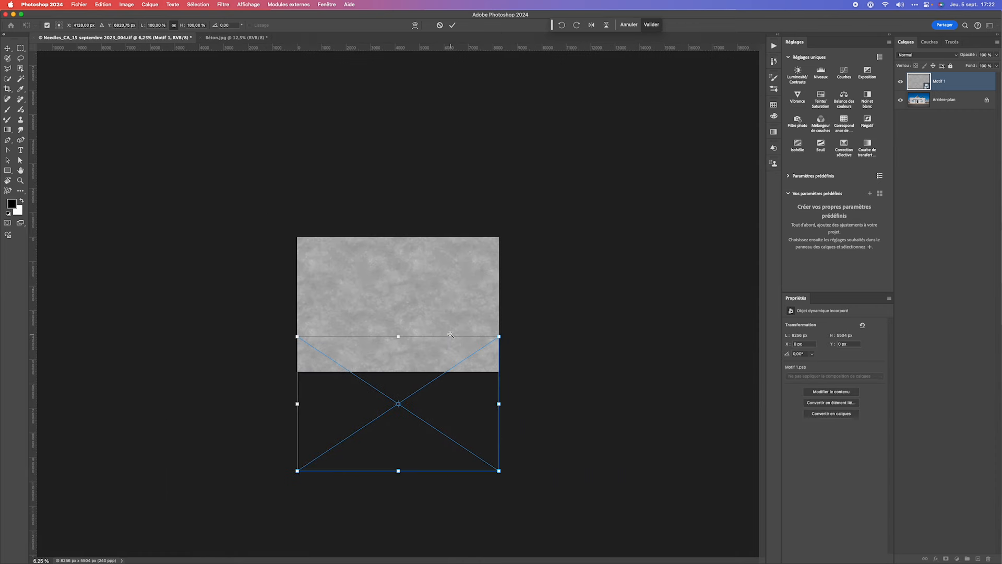
drag(501, 473, 633, 458)
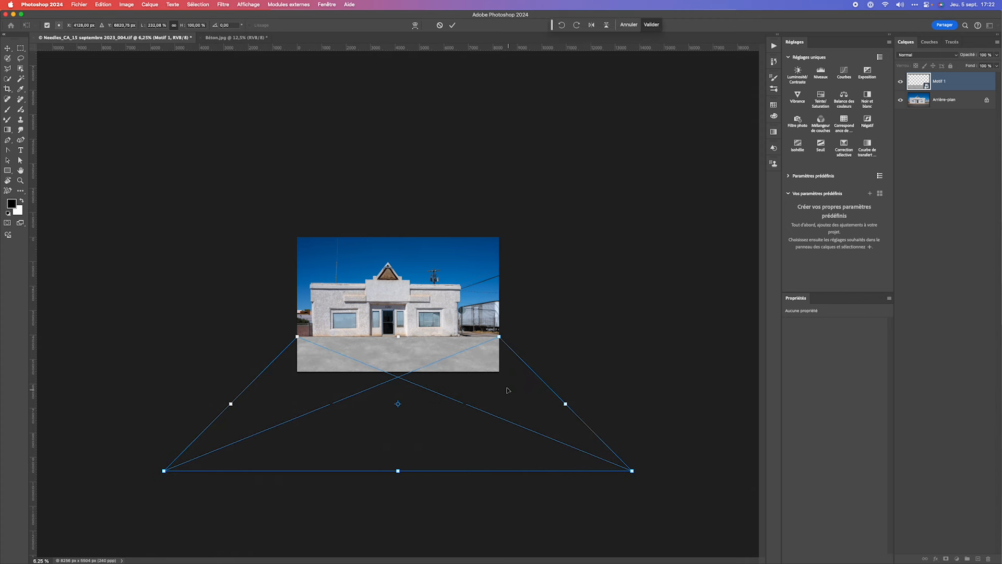
Lower the concrete layer to the road's edge, widen its perspective base further and apply the transform.
drag(439, 353, 440, 359)
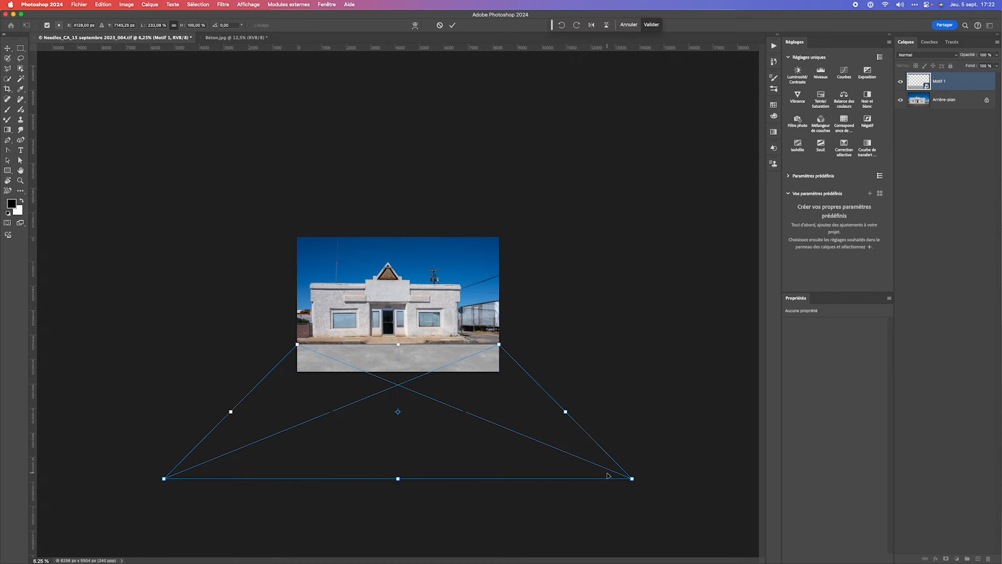
drag(633, 481, 687, 459)
key(Return)
key(super+plus)
key(super+plus)
key(super+plus)
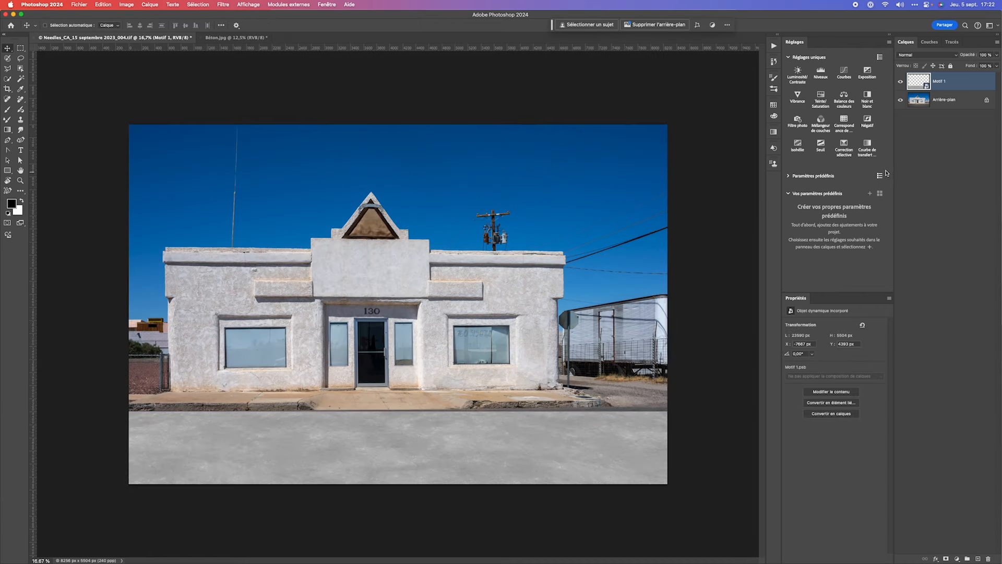
Add a Levels adjustment clipped to the concrete layer and darken its midtones to 0.43.
click(820, 72)
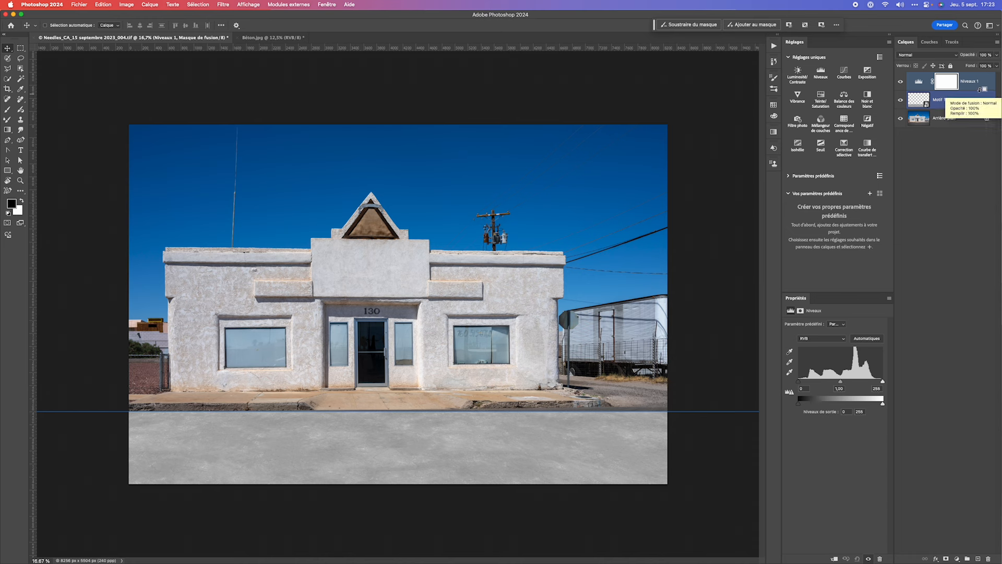
alt+click(979, 90)
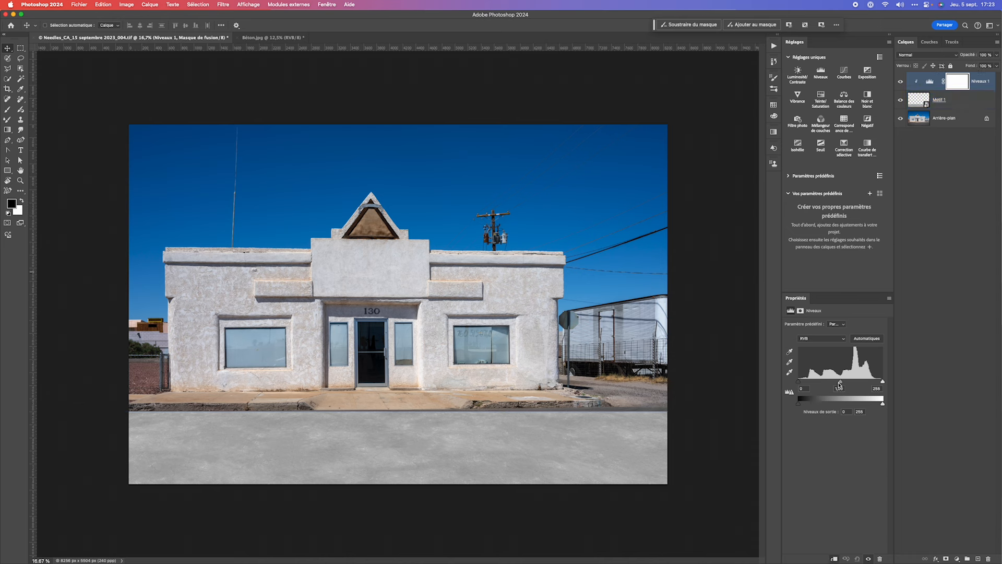
drag(840, 384, 854, 381)
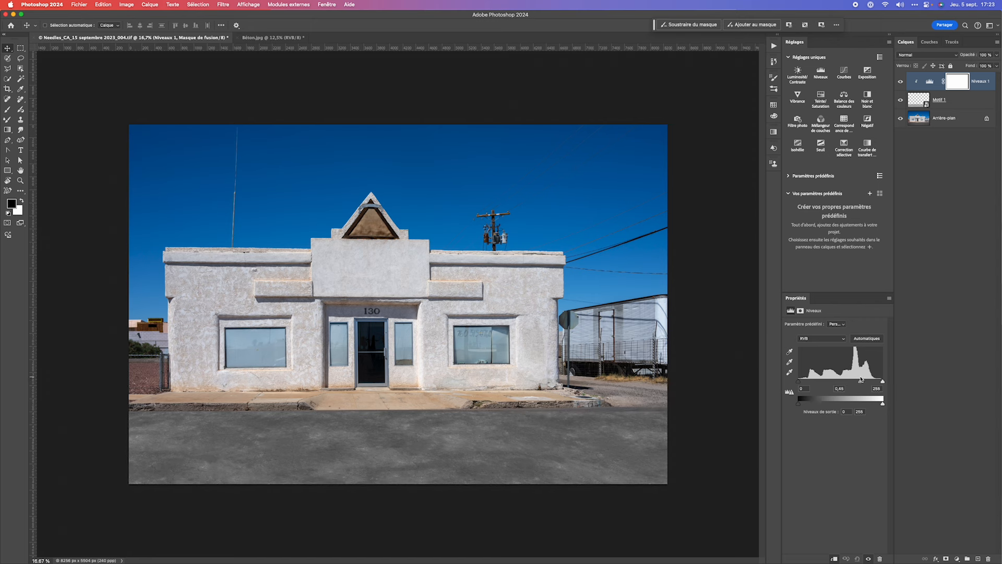
Move the concrete layer up to the foot of the curb and add a white layer mask to it.
super+click(507, 418)
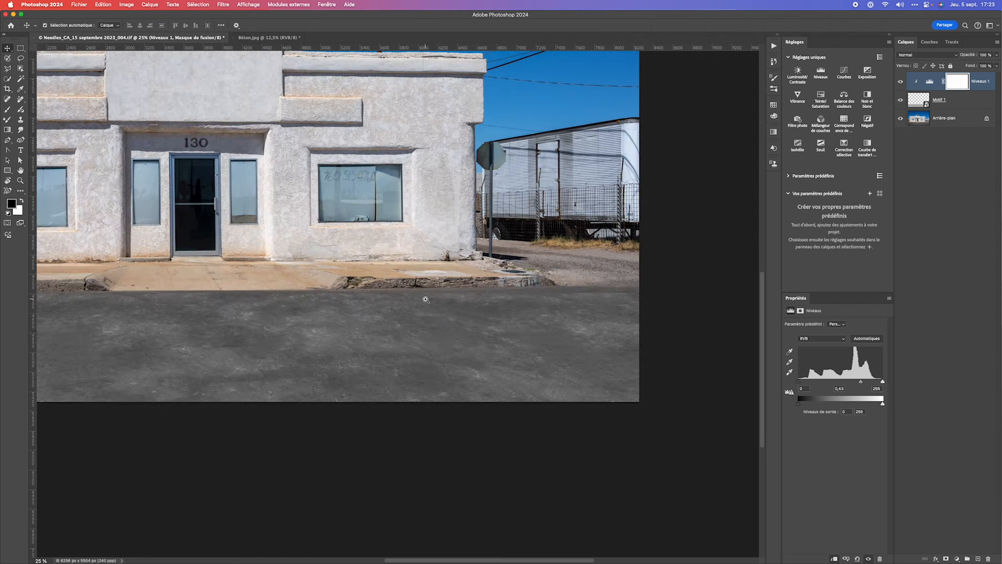
super+click(424, 300)
super+click(424, 300)
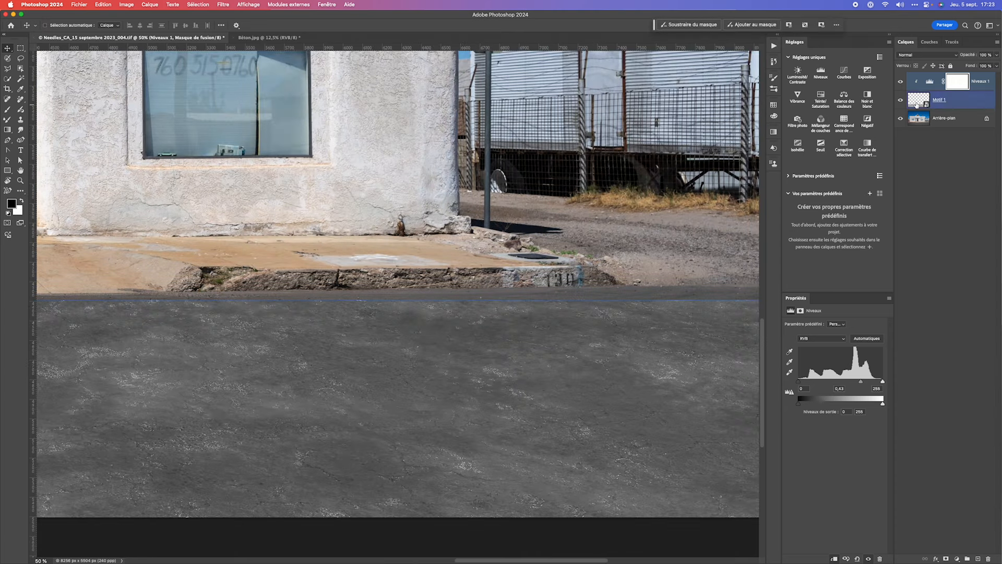
click(629, 328)
drag(487, 353, 484, 340)
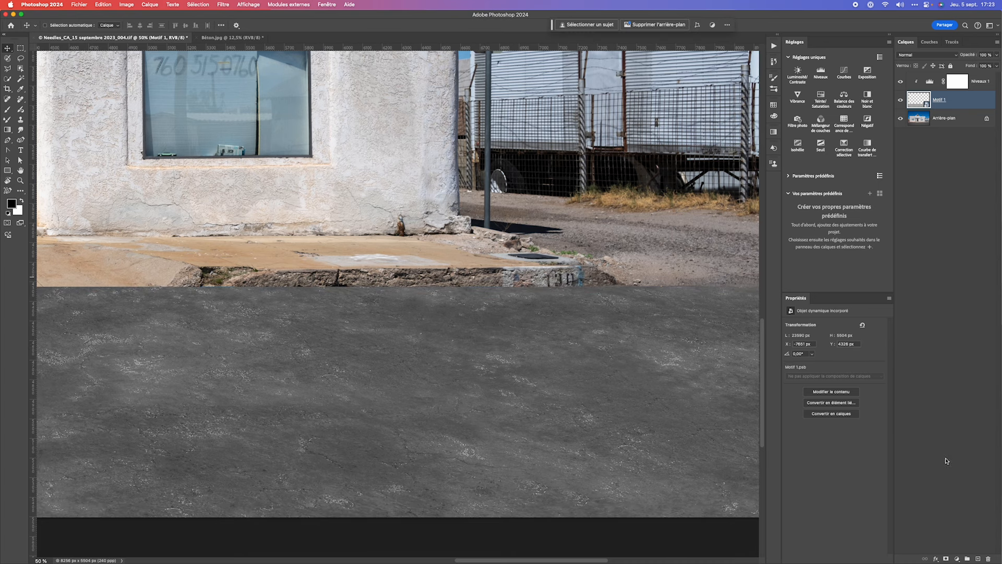
click(946, 557)
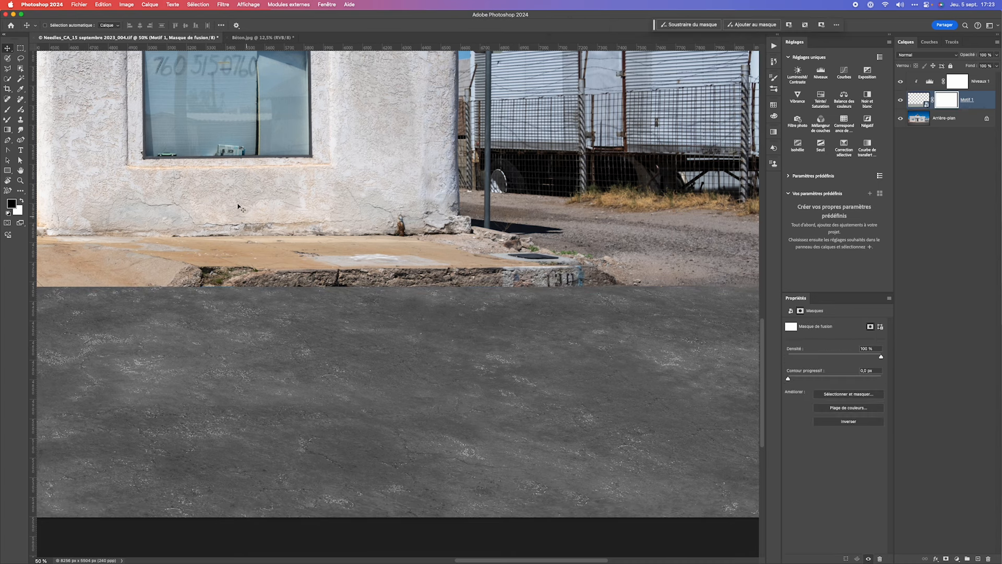
Paint black with a soft brush on the concrete layer's mask along the foot of the curb to soften the road's upper edge.
key(b)
mouse_move(361, 252)
mouse_down()
mouse_move(185, 262)
mouse_move(376, 282)
mouse_move(473, 267)
mouse_move(646, 274)
mouse_up()
key(0)
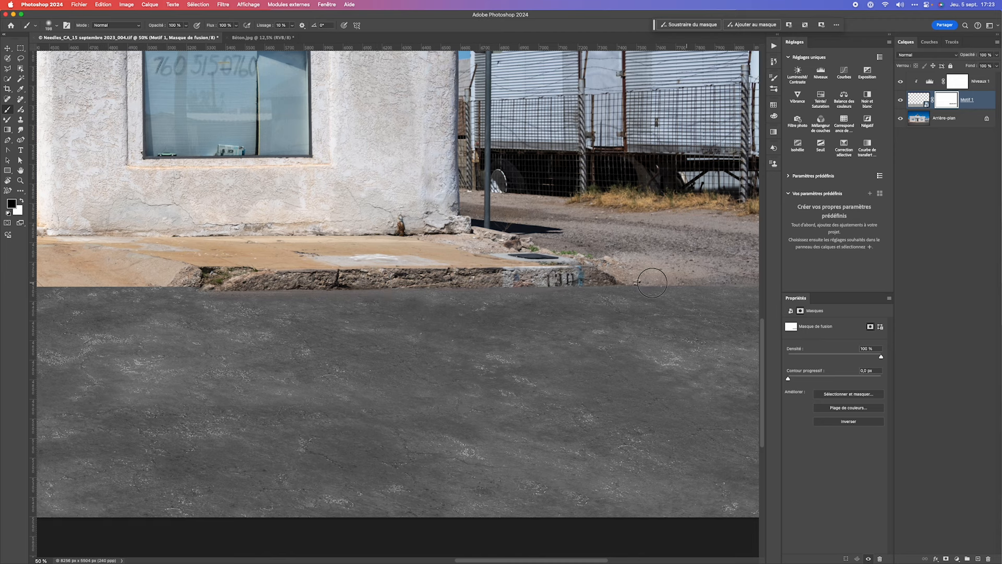
scroll(652, 282, left, 10)
mouse_move(463, 260)
mouse_down()
mouse_move(370, 271)
mouse_move(324, 261)
mouse_move(122, 266)
mouse_up()
mouse_move(123, 266)
mouse_down()
mouse_move(249, 296)
mouse_move(465, 305)
mouse_move(423, 275)
mouse_move(294, 265)
mouse_move(32, 279)
mouse_up()
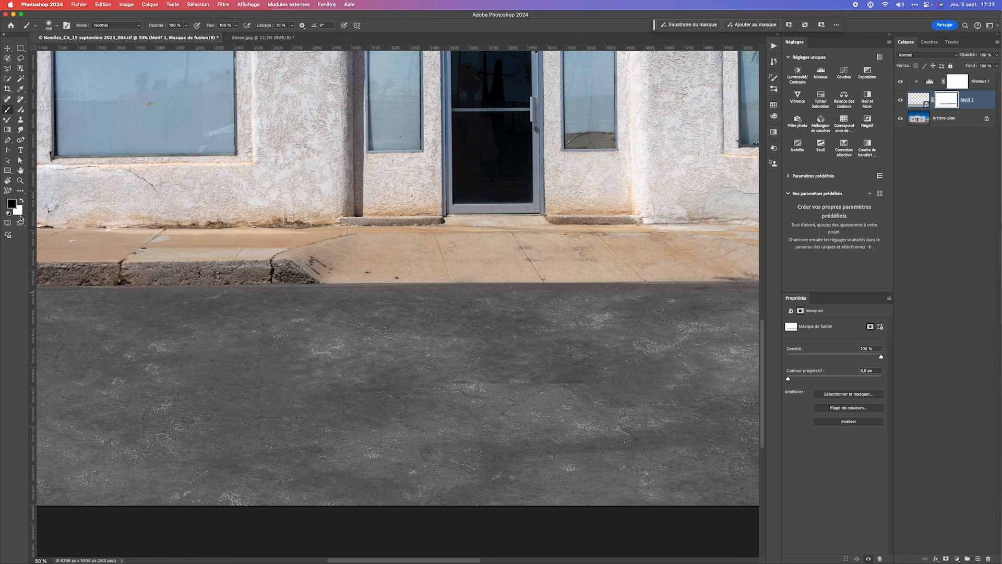
key(x)
Compare the full photo with the concrete layer hidden and shown.
alt+click(438, 356)
alt+click(438, 356)
alt+click(437, 355)
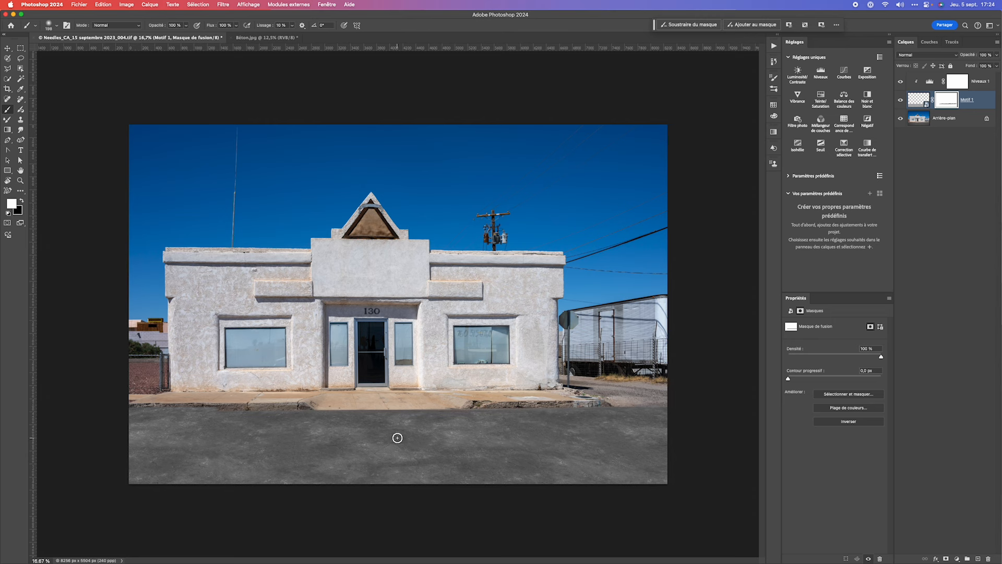
click(900, 100)
click(900, 101)
click(900, 101)
click(901, 100)
Set the concrete layer's blend mode to Incrustation and compare the road with the layer hidden and shown.
click(915, 100)
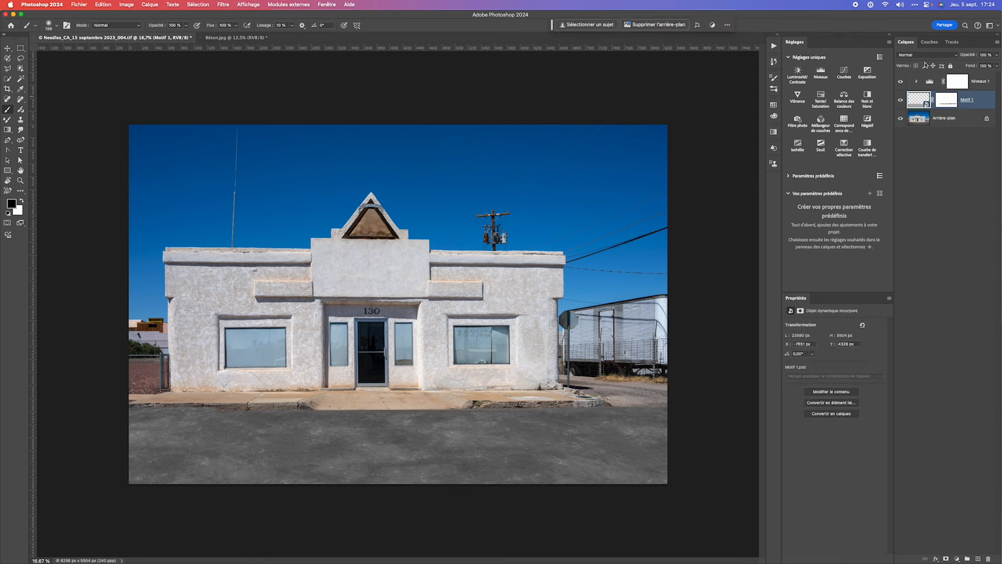
click(928, 56)
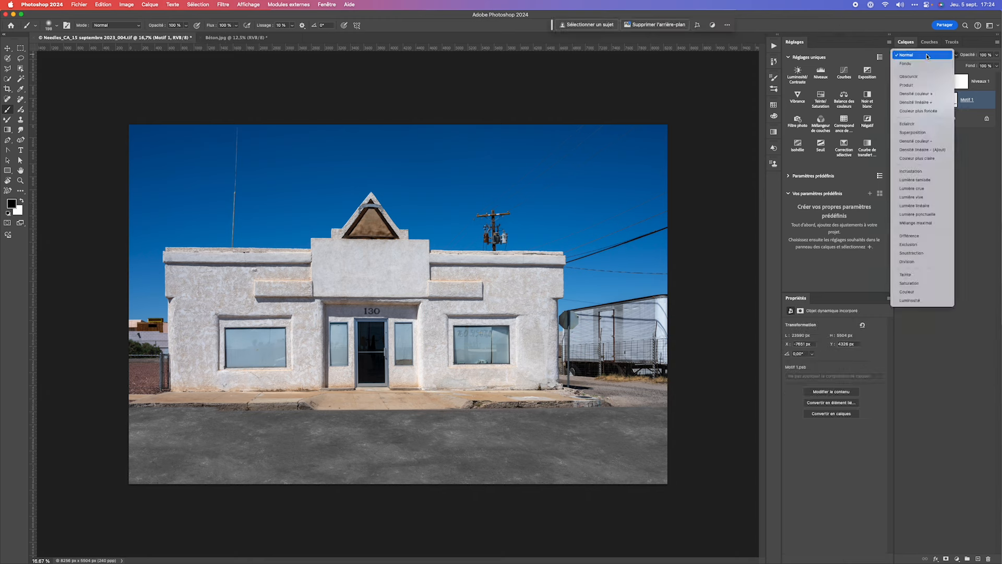
click(923, 173)
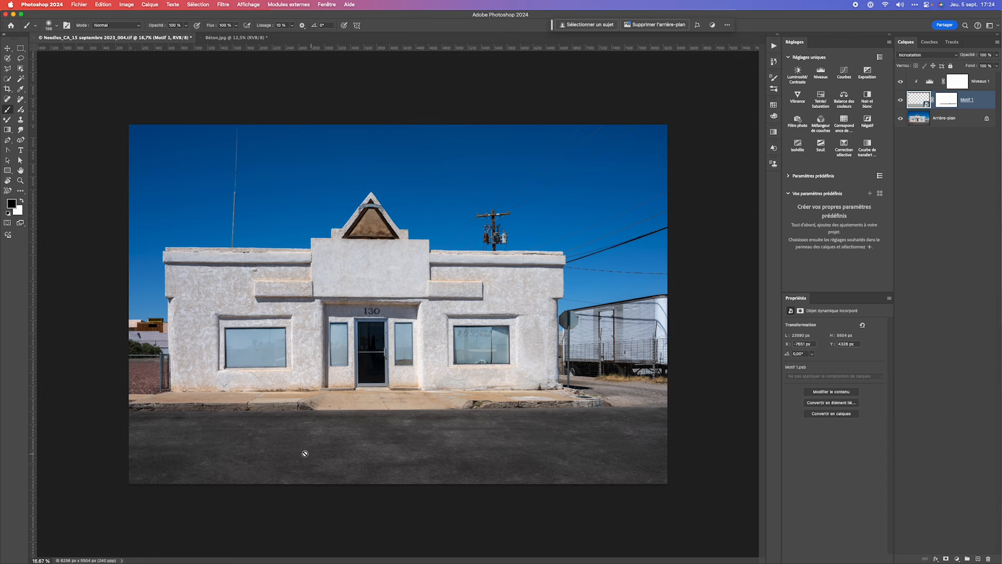
click(900, 102)
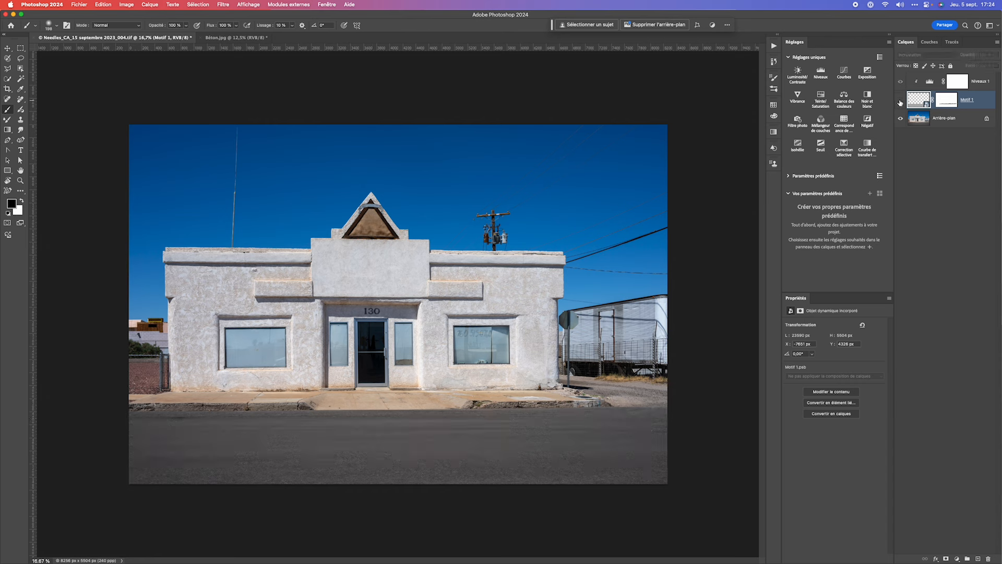
click(900, 103)
click(900, 102)
click(900, 101)
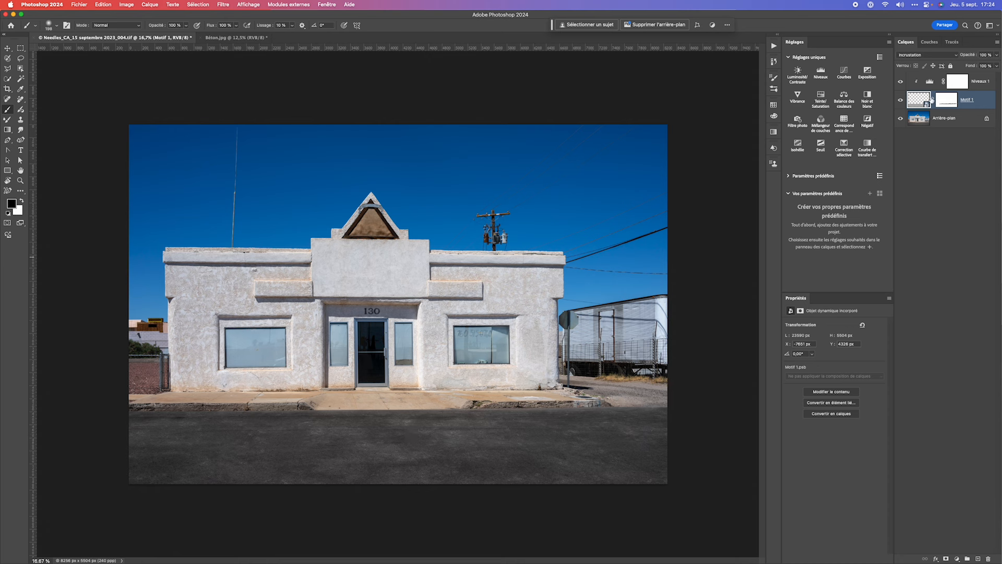
click(997, 55)
drag(998, 66, 989, 67)
Switch to the Béton.jpg document and review the available Divers filters without applying one.
click(243, 42)
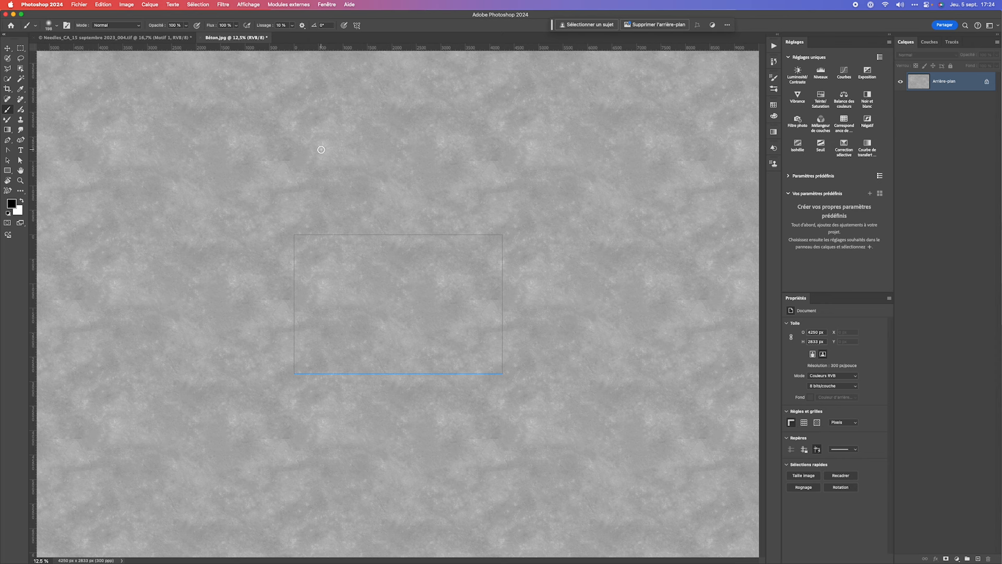
click(226, 4)
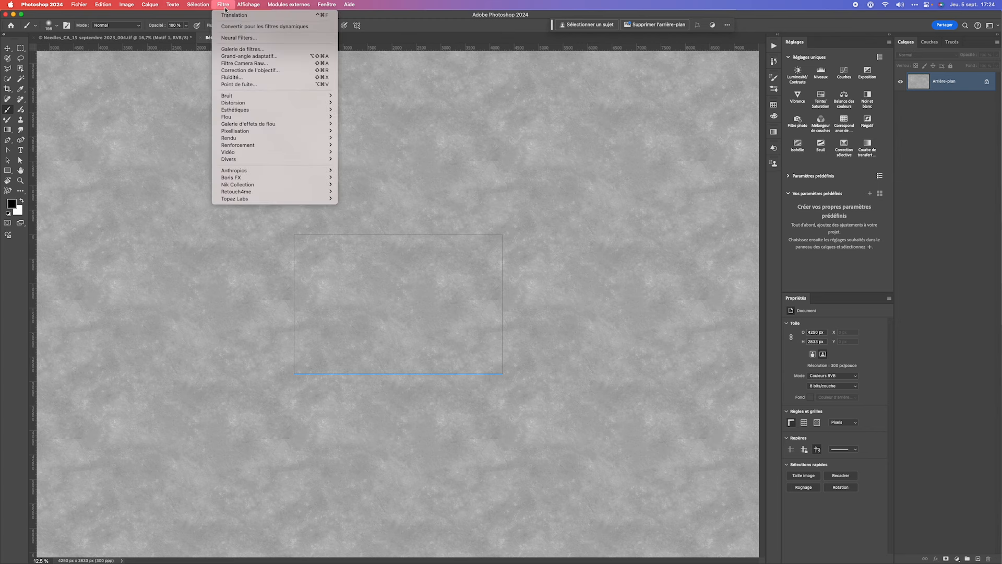
mouse_move(246, 158)
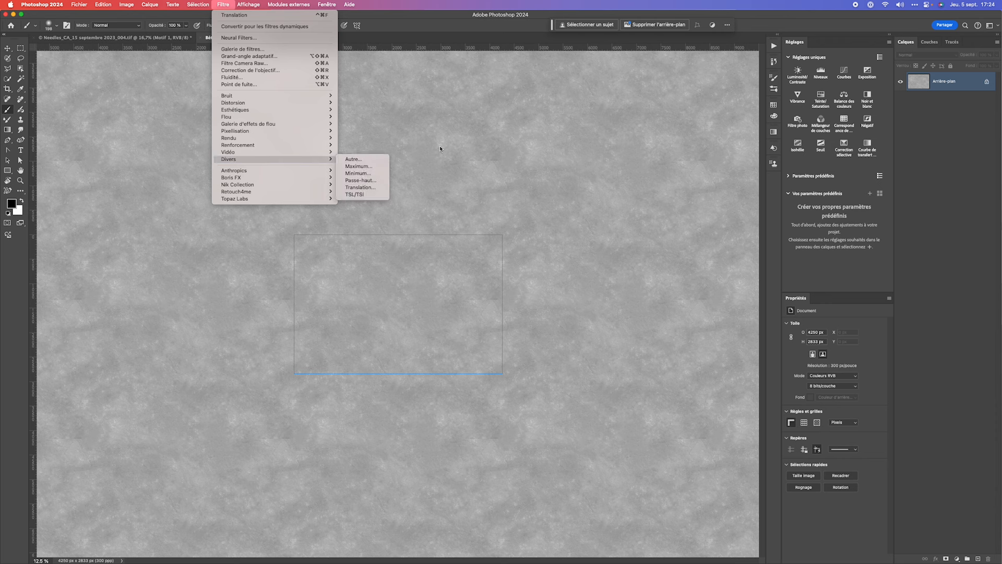
click(416, 32)
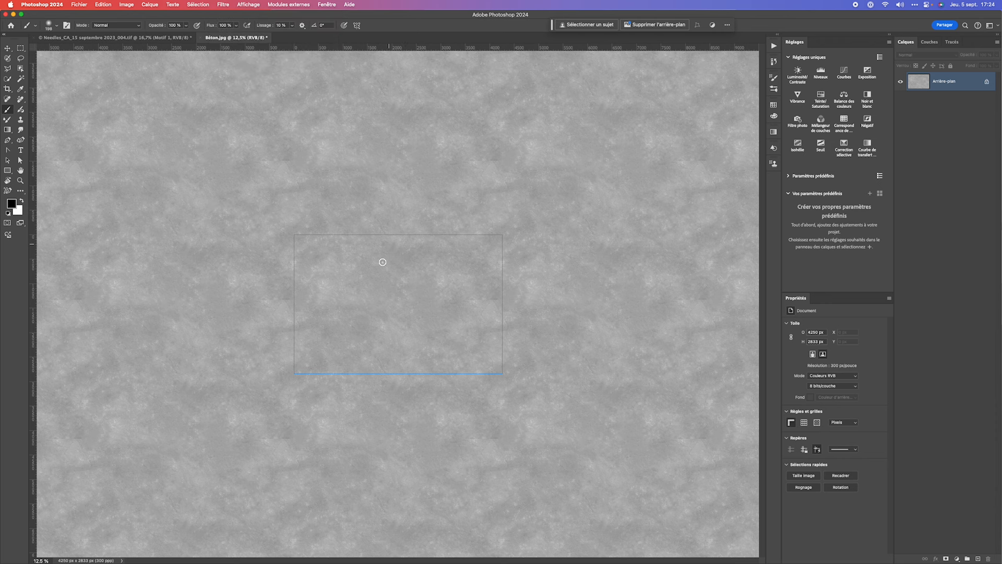